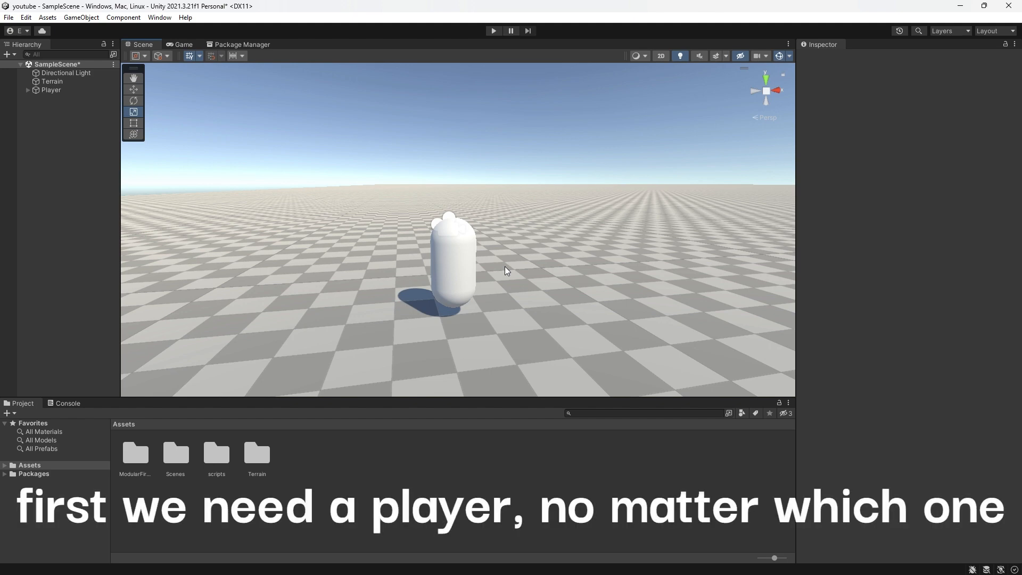
# Select the Player object and collapse its SC_FPS Controller script component
pyautogui.moveTo(505, 266); pyautogui.dragTo(320, 199, button='right')
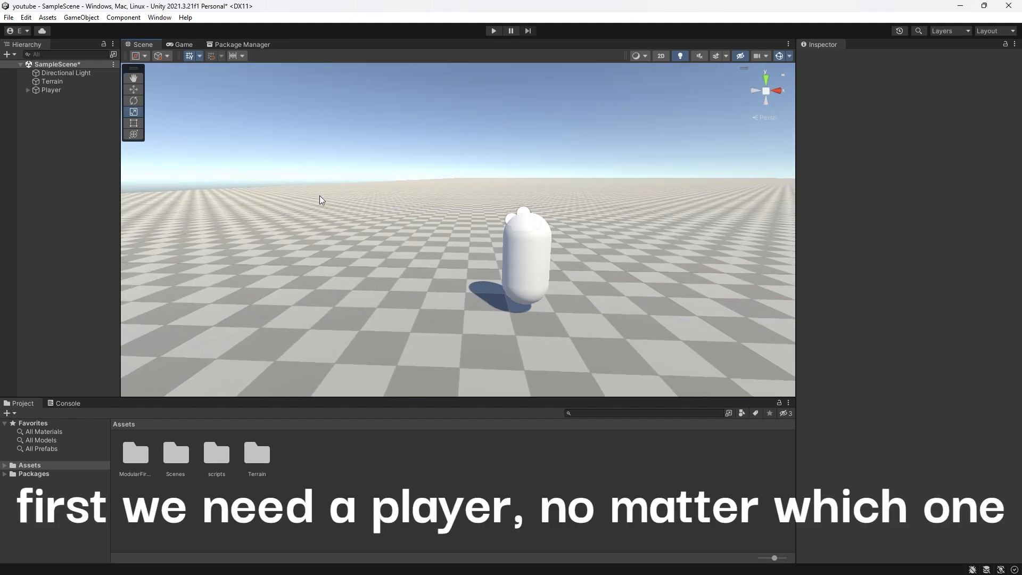
pyautogui.click(63, 89)
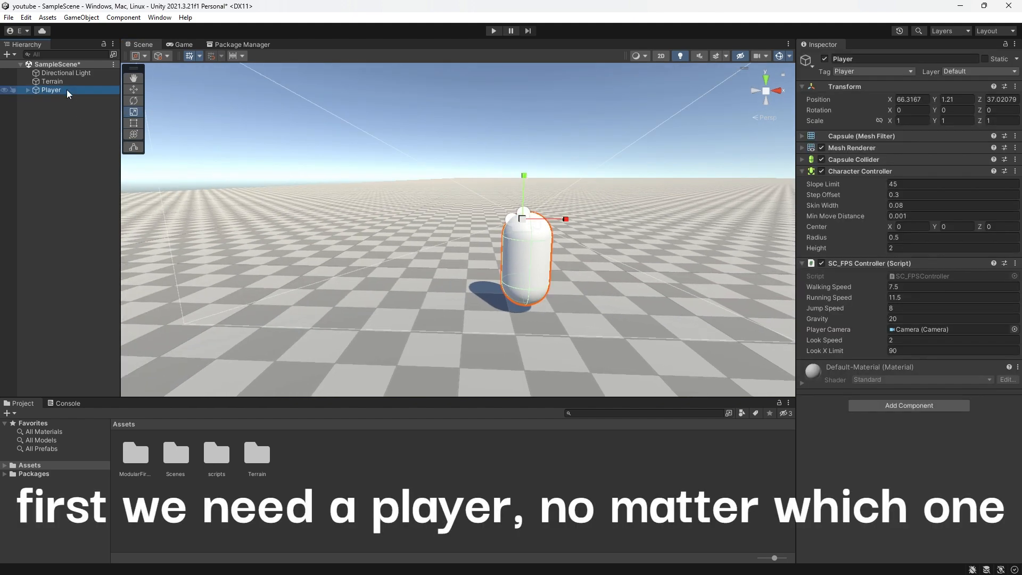
pyautogui.click(801, 263)
pyautogui.click(801, 263)
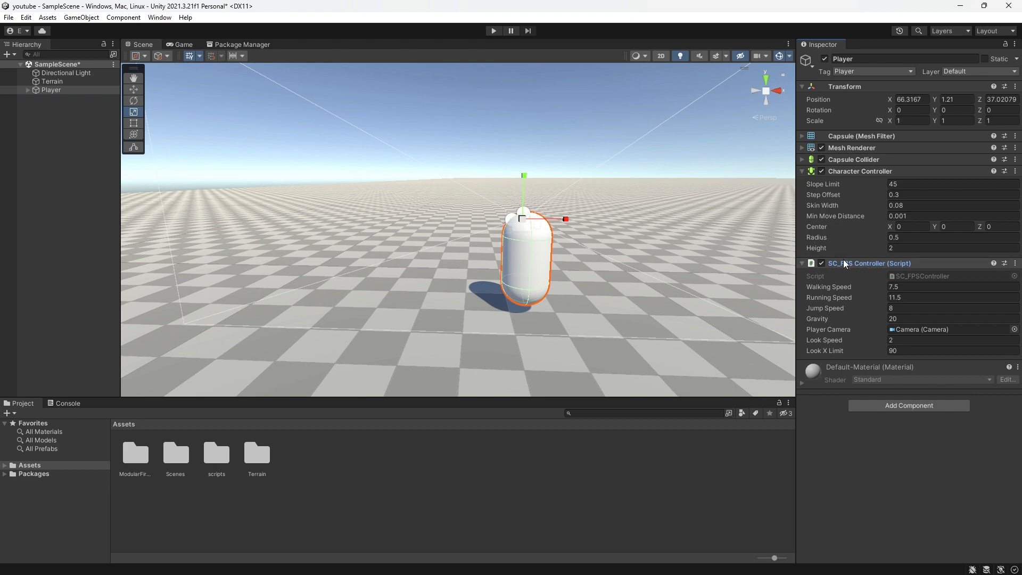
pyautogui.click(802, 264)
# Examine the Player capsule and its camera from several sides in the scene, along with its assigned tag
pyautogui.moveTo(513, 251); pyautogui.dragTo(386, 273, button='right')
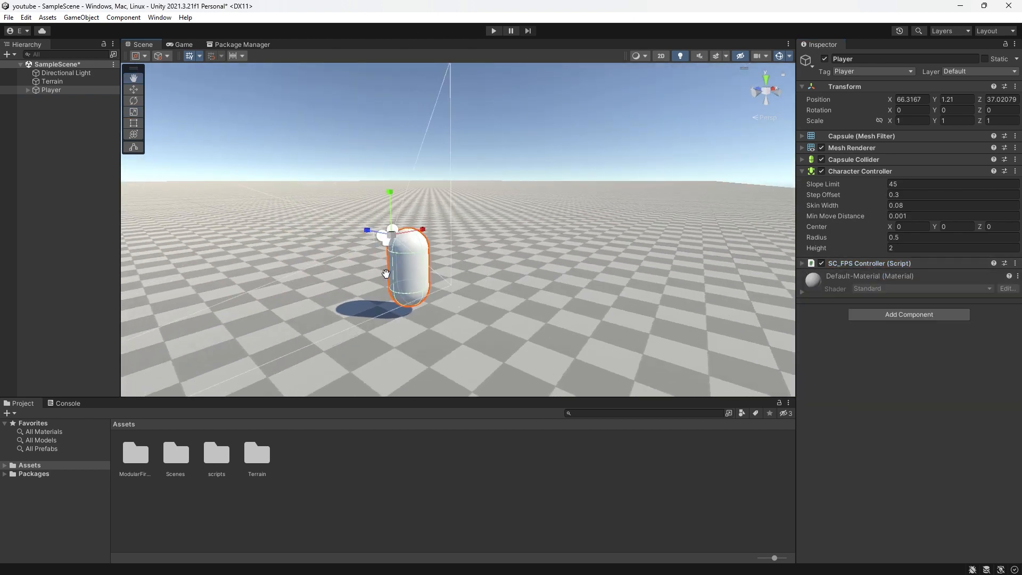
pyautogui.moveTo(386, 273); pyautogui.dragTo(559, 243, button='middle')
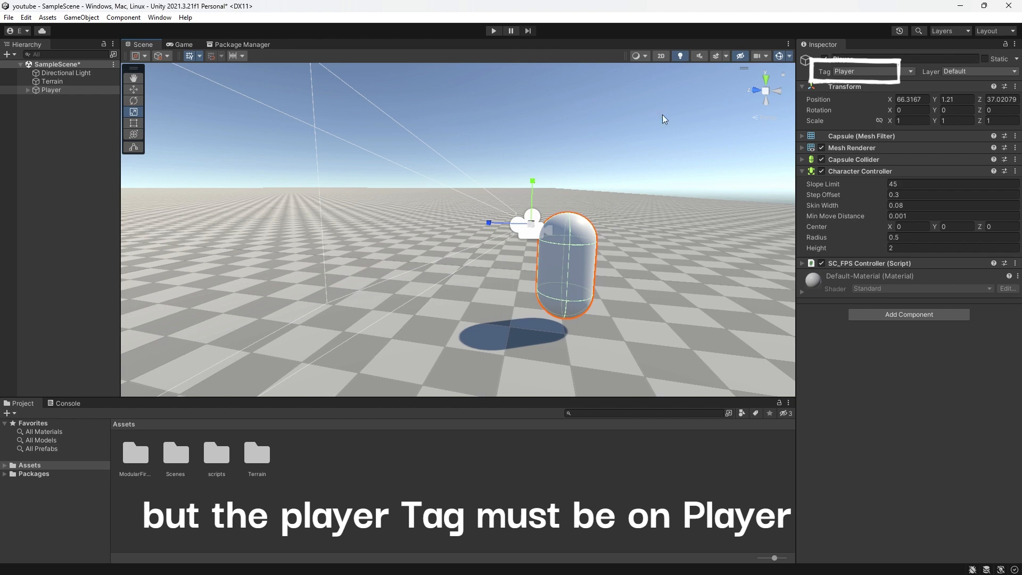
pyautogui.scroll(3, 453, 219)
pyautogui.click(611, 161)
pyautogui.moveTo(611, 161); pyautogui.dragTo(309, 170, button='right')
pyautogui.press('d')
pyautogui.click(51, 90)
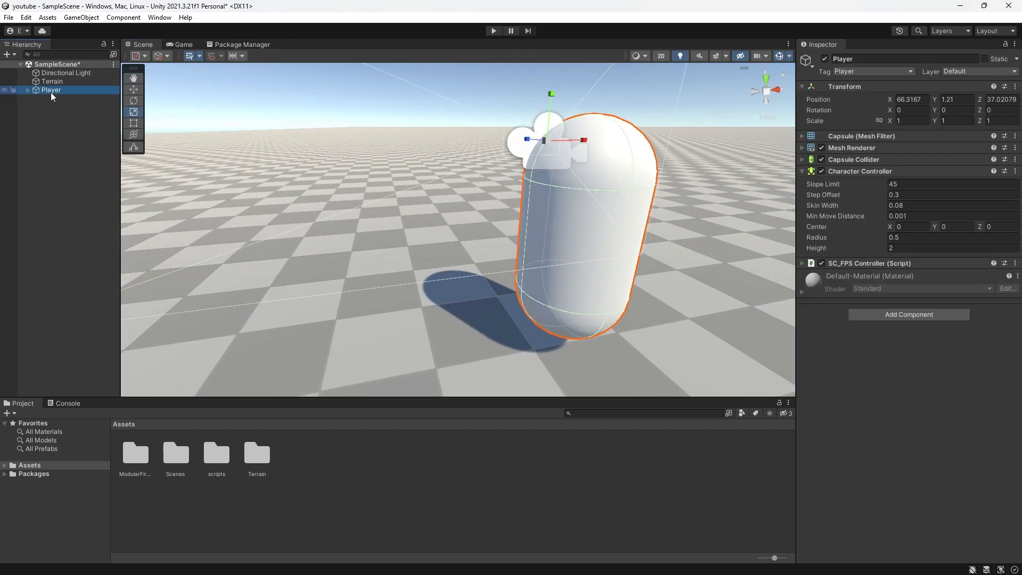
# Open the pickanddrop script from the scripts/scripts 1 folder and read through its code
pyautogui.doubleClick(208, 459)
pyautogui.doubleClick(137, 454)
pyautogui.scroll(-1, 389, 505)
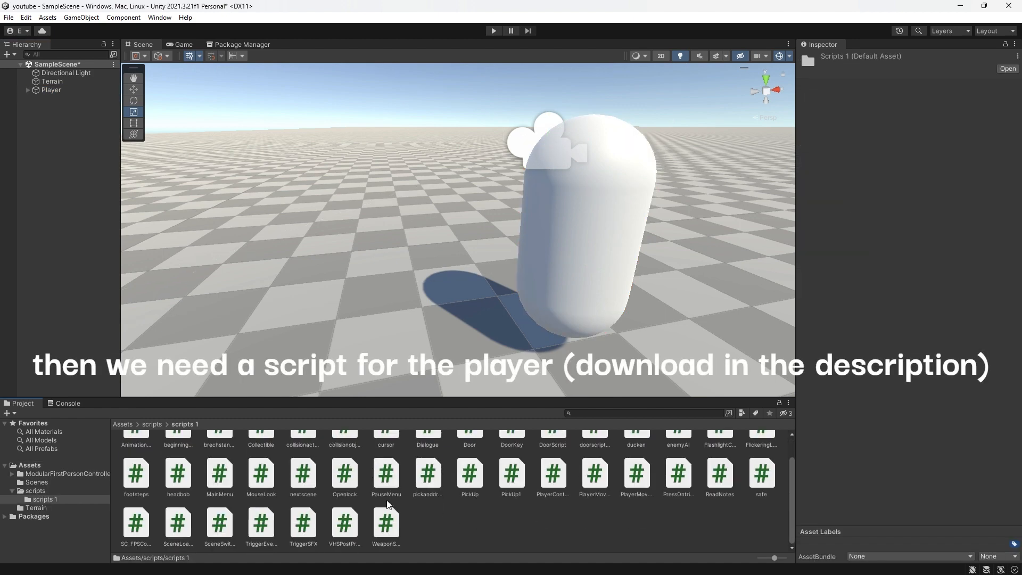
pyautogui.doubleClick(427, 482)
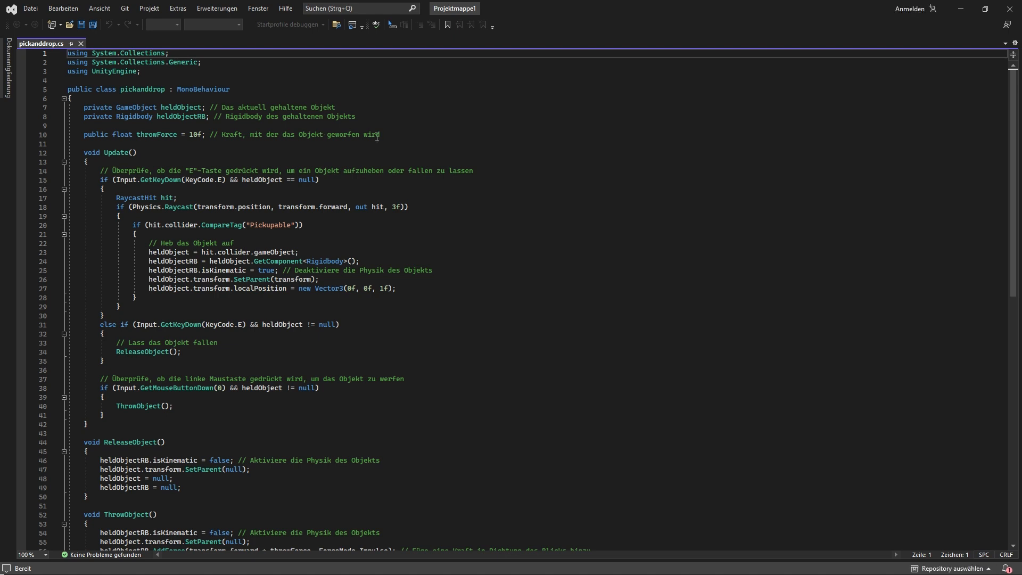
pyautogui.scroll(-4, 429, 152)
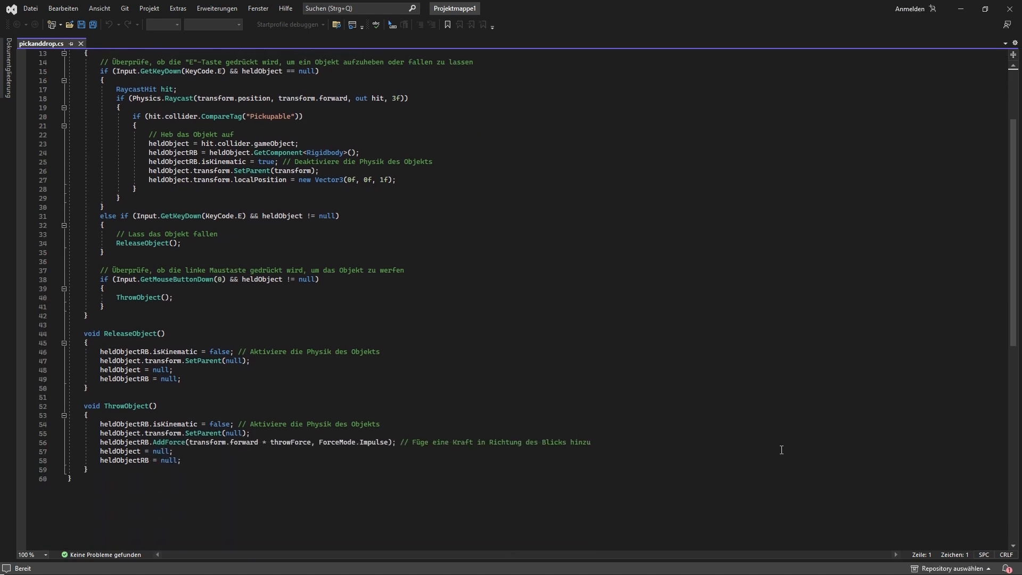
pyautogui.scroll(4, 781, 450)
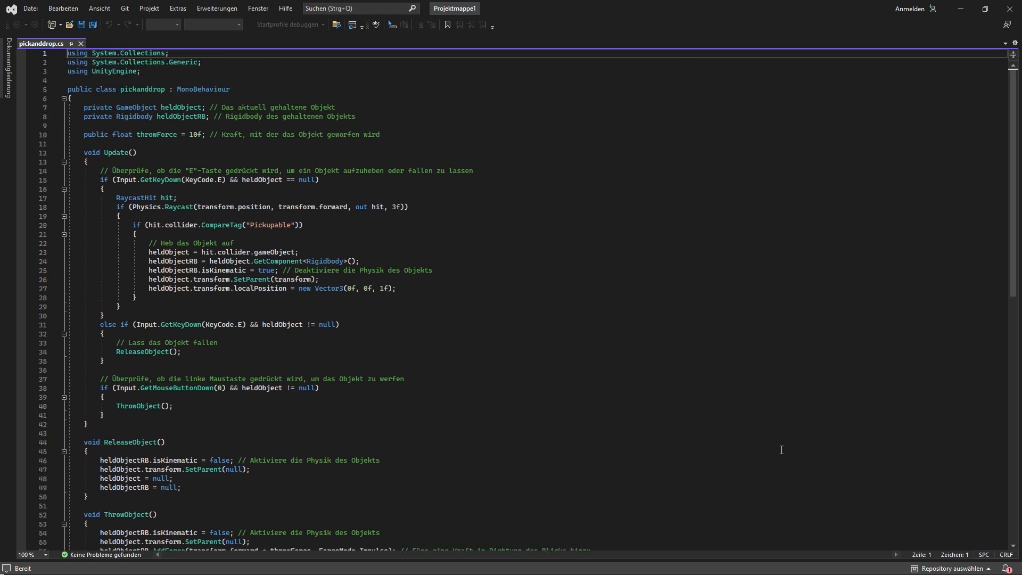
pyautogui.scroll(-3, 342, 147)
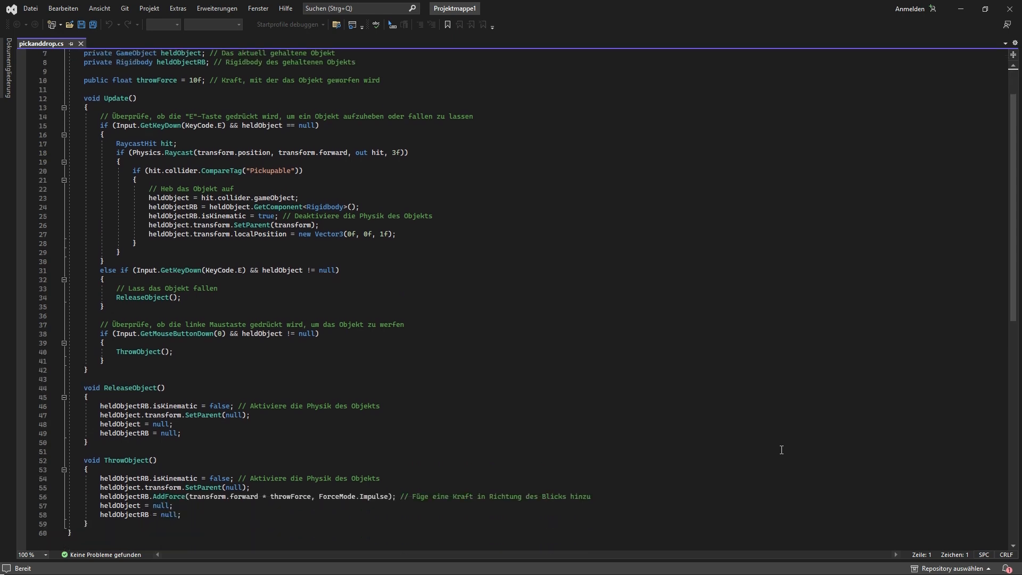
pyautogui.click(1009, 9)
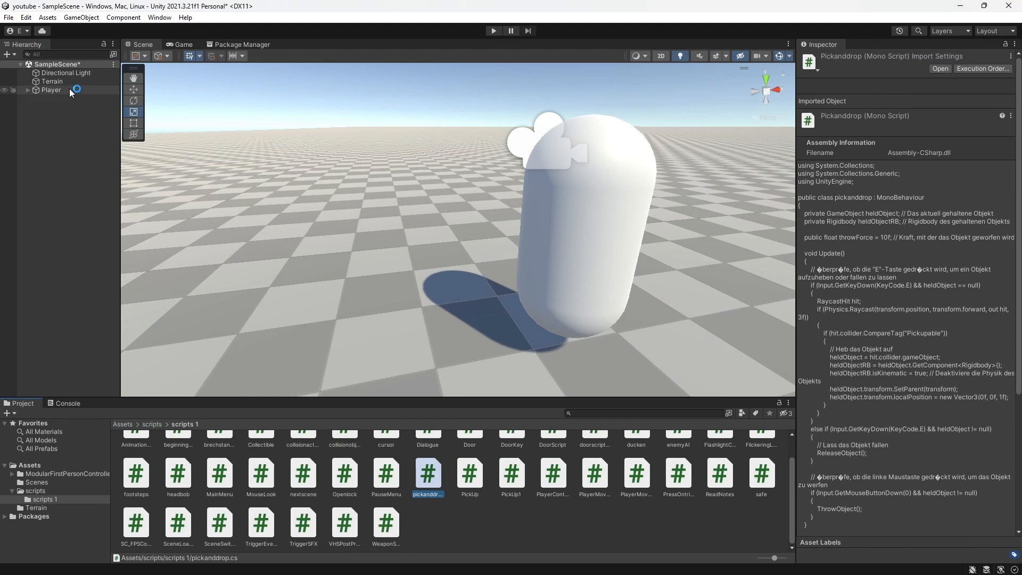
# Attach the pickanddrop script to the Player object and return to the Assets root folder
pyautogui.click(69, 90)
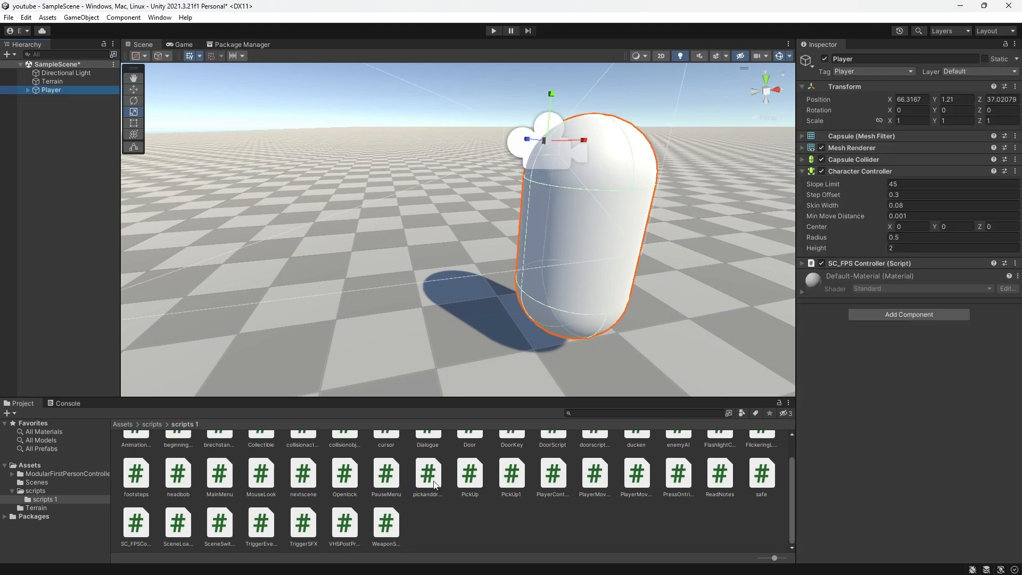
pyautogui.moveTo(428, 474); pyautogui.dragTo(912, 315)
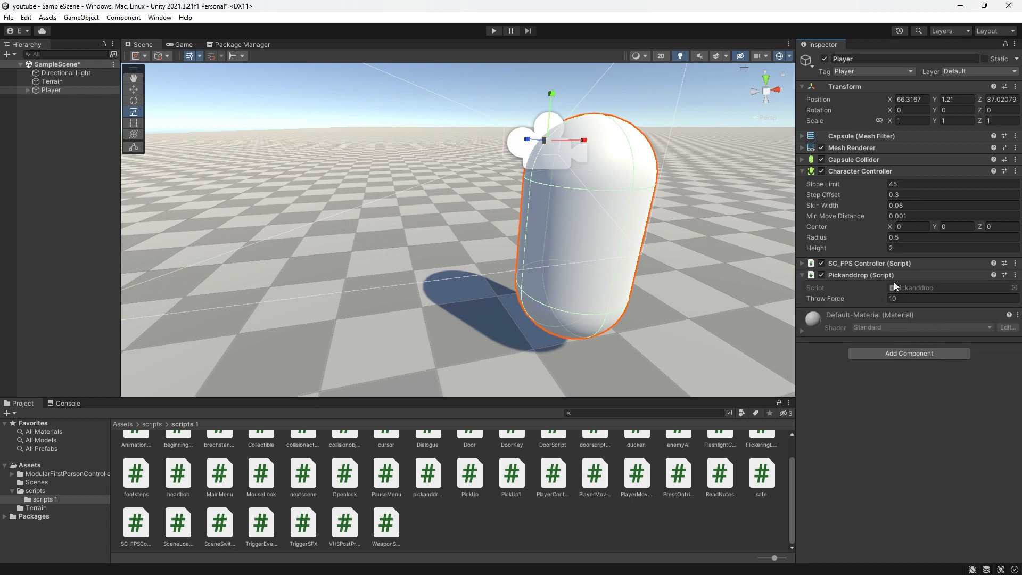
pyautogui.click(6, 465)
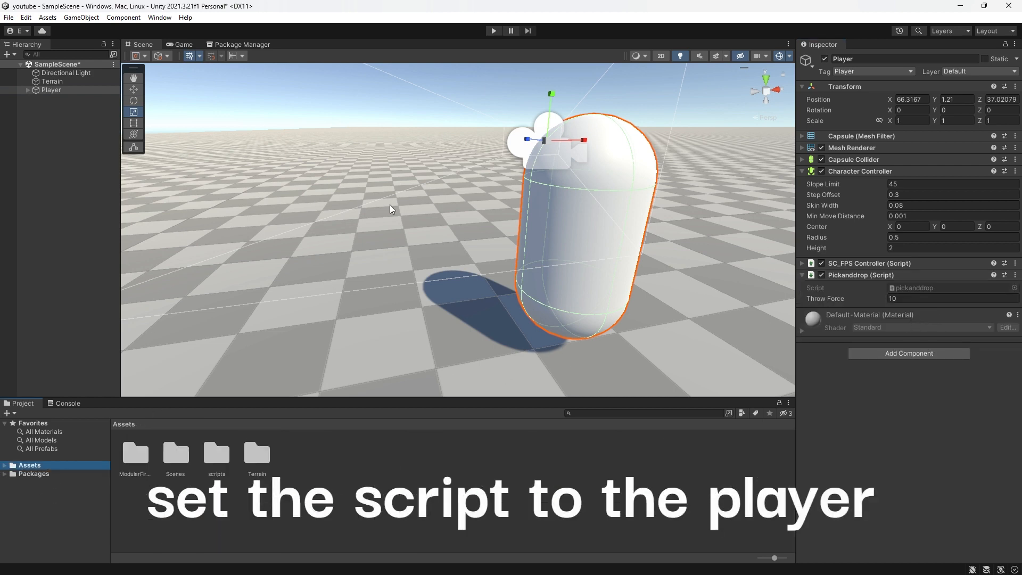
# Set the Throw Force of the Player's Pickanddrop script to 20
pyautogui.press('f')
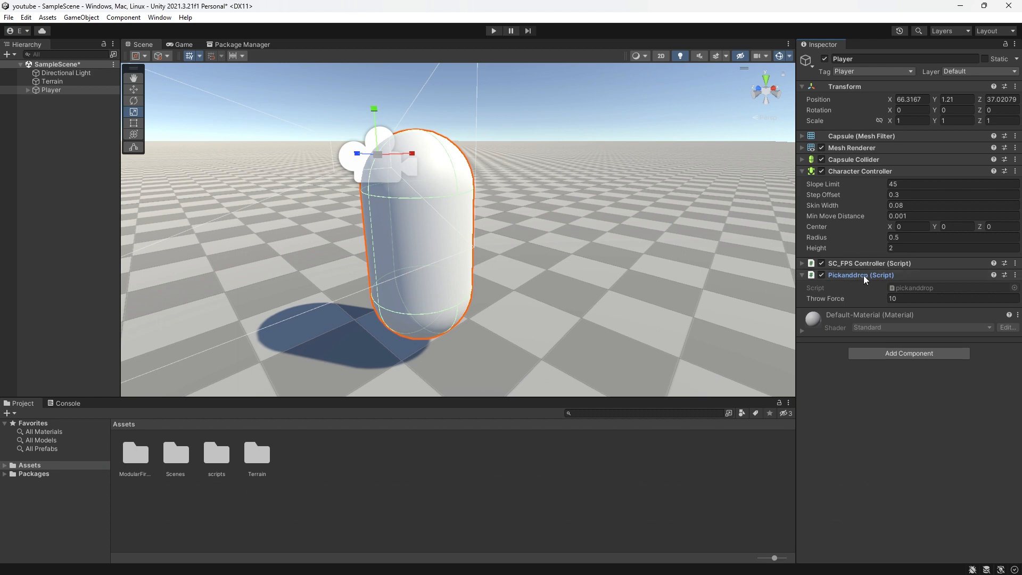
pyautogui.click(920, 296)
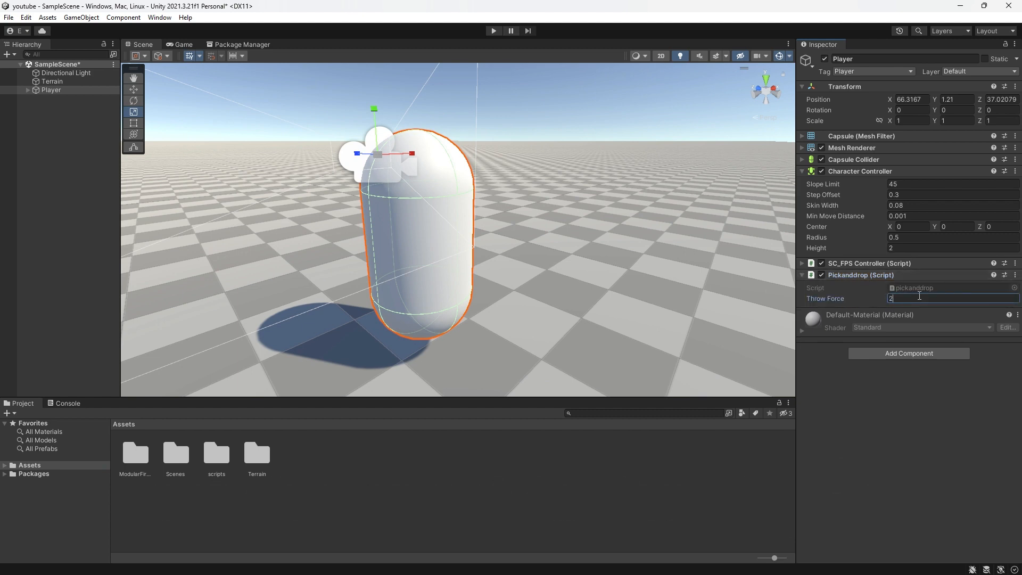
pyautogui.scroll(-4, 701, 255)
pyautogui.click(552, 130)
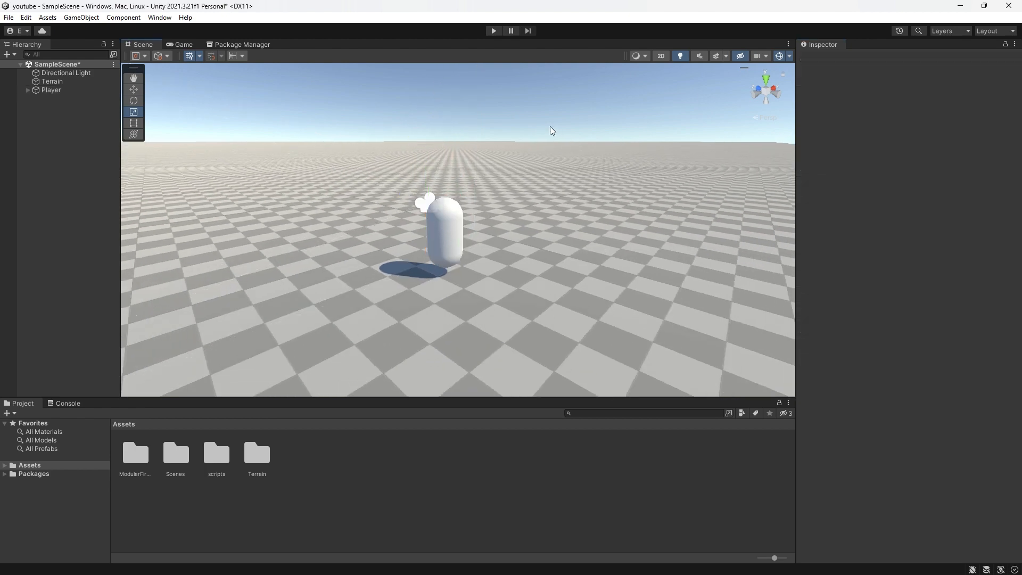
pyautogui.click(62, 90)
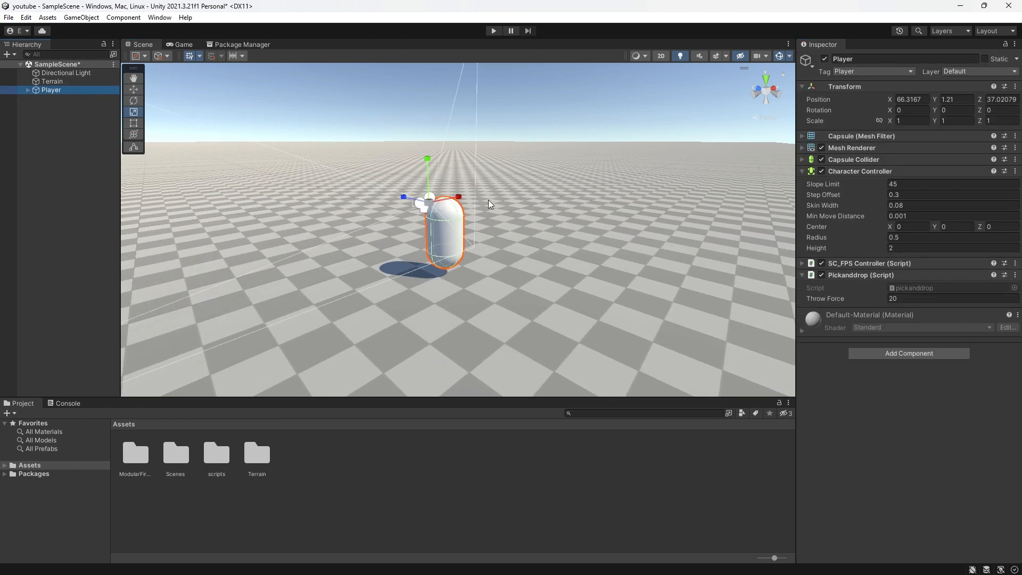
# Add a 3D Cube object to the scene as the item for picking up and throwing
pyautogui.moveTo(487, 200); pyautogui.dragTo(490, 177, button='right')
pyautogui.click(486, 175)
pyautogui.moveTo(400, 167); pyautogui.dragTo(508, 155, button='middle')
pyautogui.scroll(3, 508, 155)
pyautogui.rightClick(28, 128)
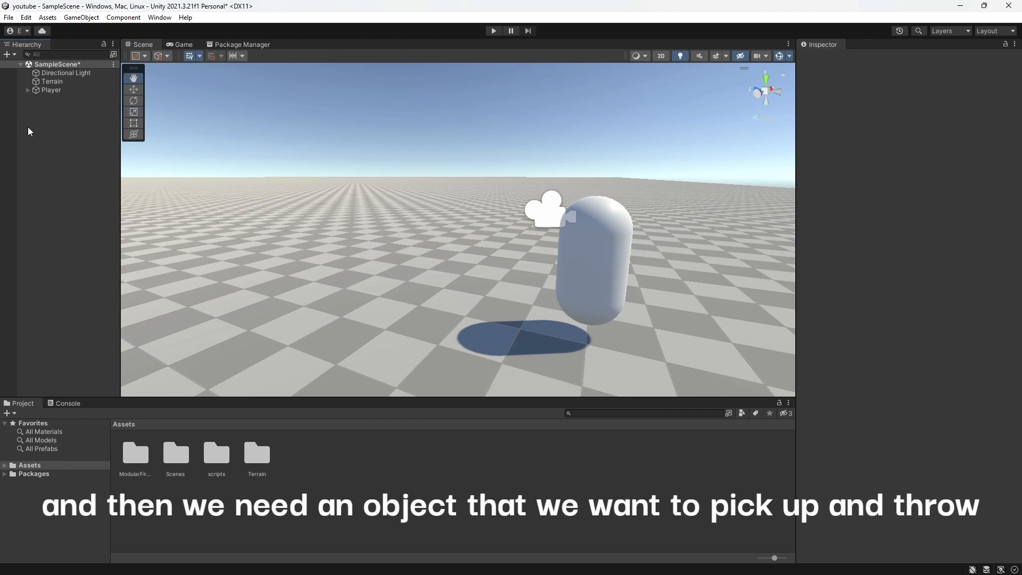
pyautogui.moveTo(59, 276)
pyautogui.click(239, 272)
# Scale the cube down uniformly to about 0.44 and move it along X to about 66.75
pyautogui.moveTo(420, 194); pyautogui.dragTo(445, 225, button='right')
pyautogui.scroll(3, 446, 226)
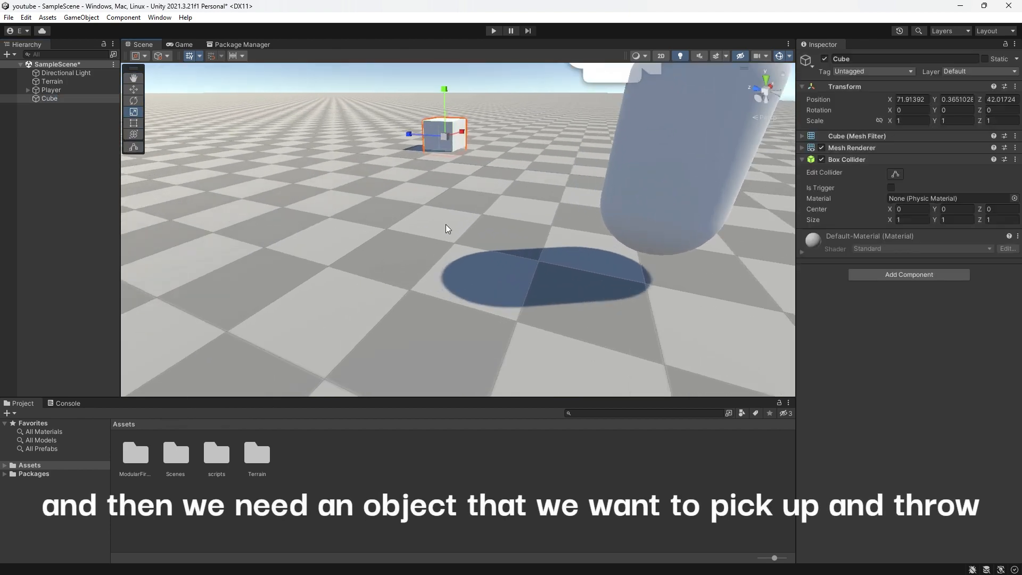
pyautogui.moveTo(446, 226); pyautogui.dragTo(426, 300, button='middle')
pyautogui.moveTo(431, 197); pyautogui.dragTo(385, 302)
pyautogui.press('w')
pyautogui.moveTo(385, 301); pyautogui.dragTo(474, 228, button='right')
pyautogui.press('f')
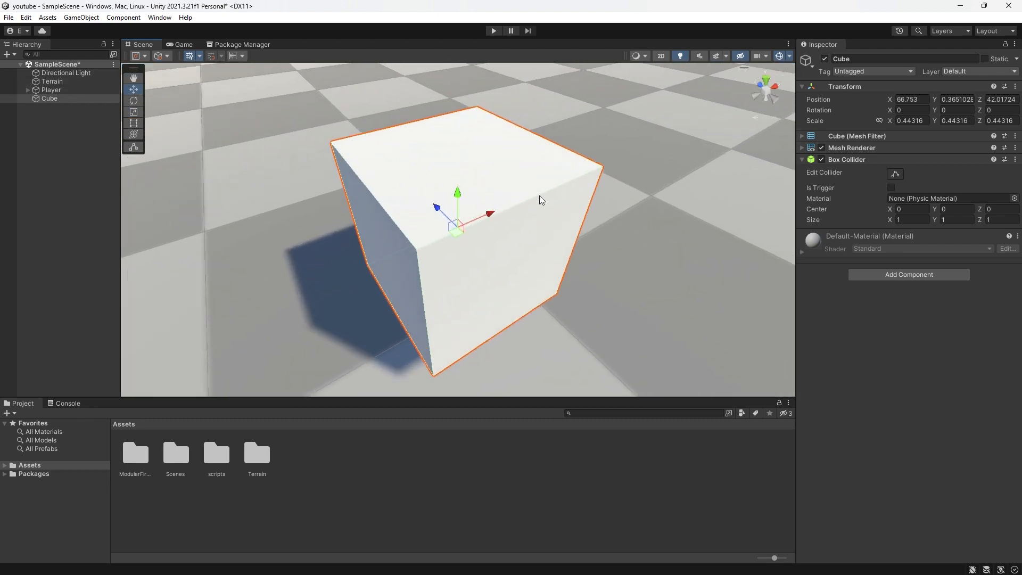
# Make the cube's Box Collider a trigger and stretch its upper face to a Y size of about 3.9
pyautogui.moveTo(539, 196); pyautogui.dragTo(587, 257, button='right')
pyautogui.scroll(-3, 587, 257)
pyautogui.scroll(-2, 556, 206)
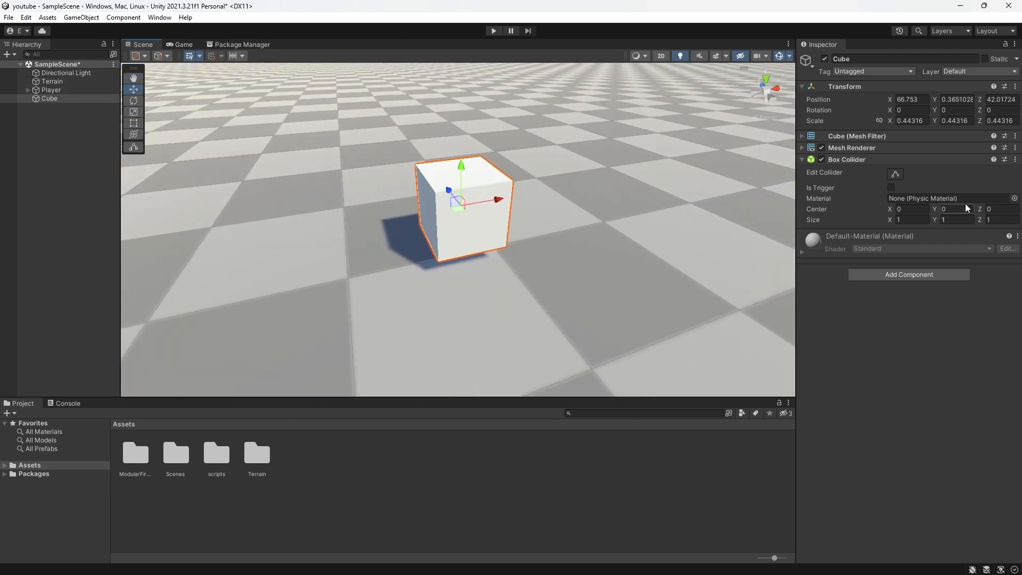
pyautogui.click(891, 188)
pyautogui.click(895, 175)
pyautogui.scroll(-4, 522, 212)
pyautogui.moveTo(493, 186); pyautogui.dragTo(480, 231, button='middle')
pyautogui.moveTo(458, 230); pyautogui.dragTo(462, 64)
pyautogui.scroll(-1, 456, 228)
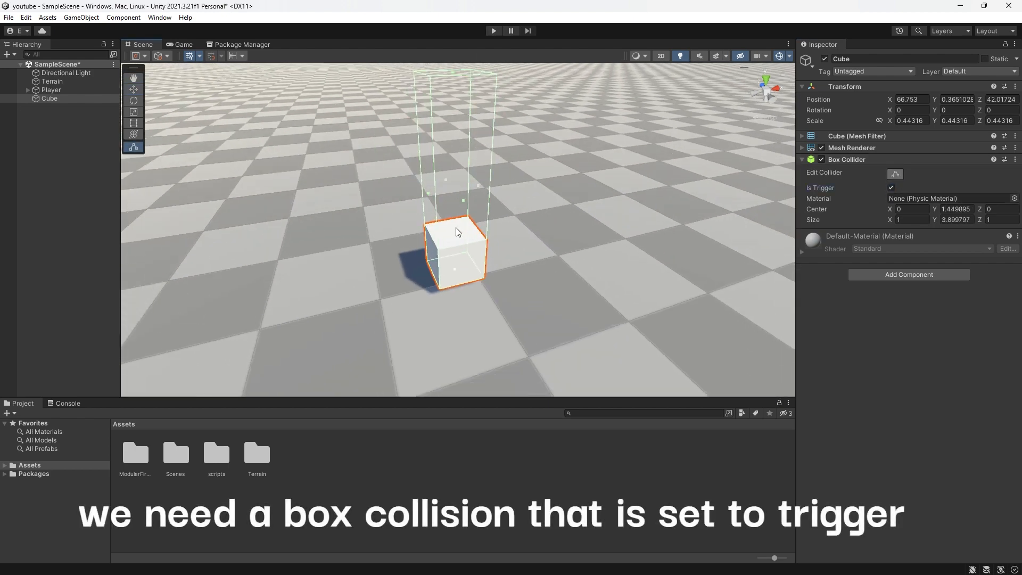
# From the top view, extend the collider's negative X side to an X size of about 4.45
pyautogui.click(769, 77)
pyautogui.moveTo(421, 250); pyautogui.dragTo(243, 258)
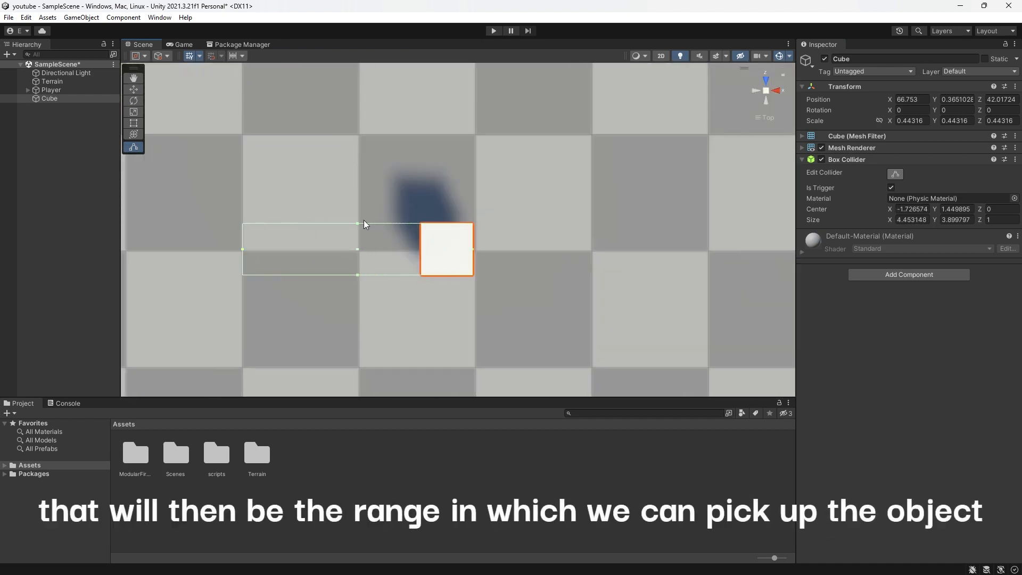
pyautogui.click(362, 197)
pyautogui.click(441, 247)
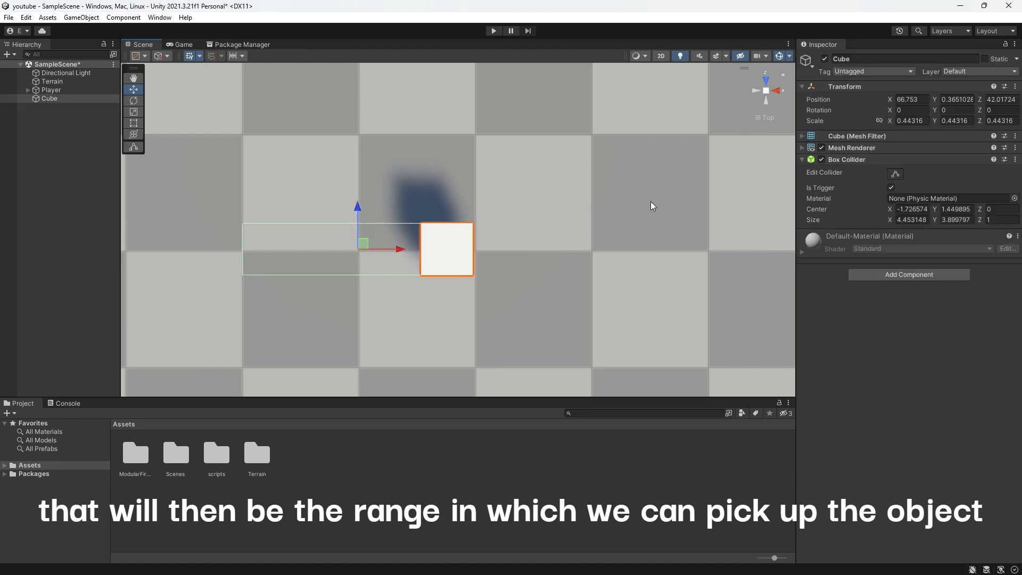
# Extend the collider's positive X side and both Z sides to about 7.9 in X and 4.6 in Z
pyautogui.click(895, 173)
pyautogui.moveTo(358, 222); pyautogui.dragTo(374, 136)
pyautogui.moveTo(468, 204); pyautogui.dragTo(649, 225)
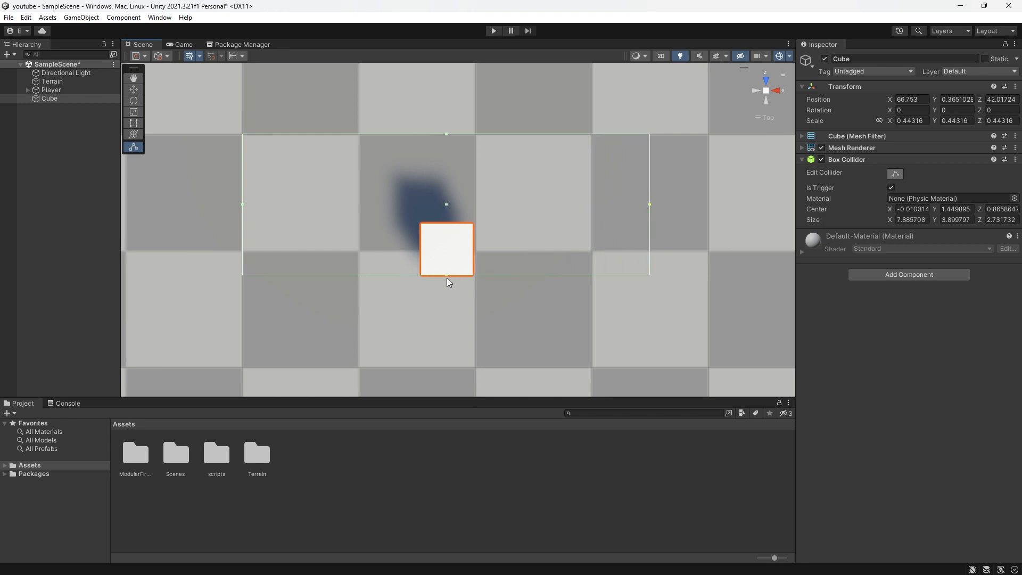
pyautogui.moveTo(446, 278); pyautogui.dragTo(458, 369)
pyautogui.moveTo(445, 130); pyautogui.dragTo(449, 127)
pyautogui.scroll(-1, 448, 126)
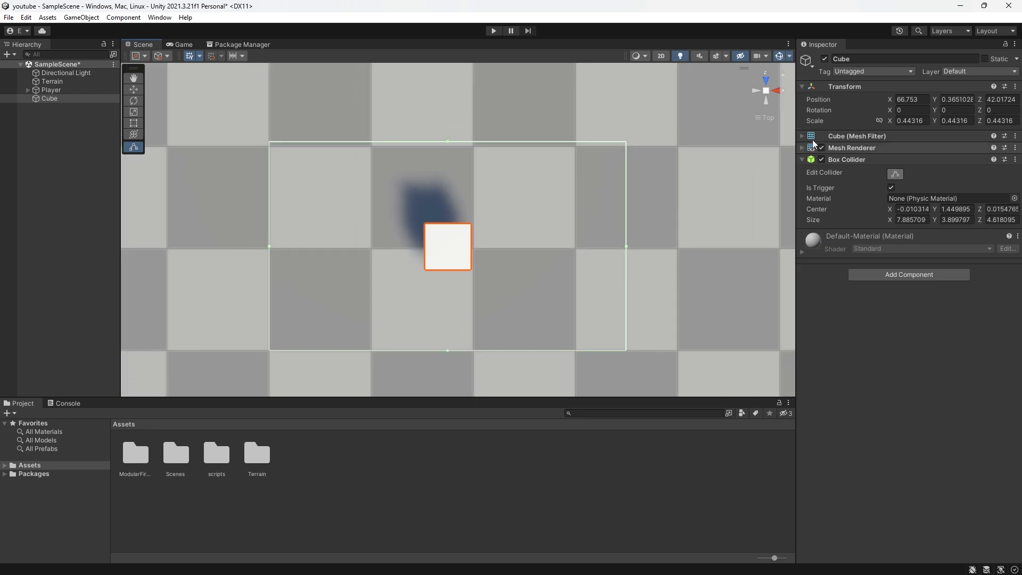
# From the back view, extend the collider's lower face below the cube to a Y size of about 6.8
pyautogui.click(765, 103)
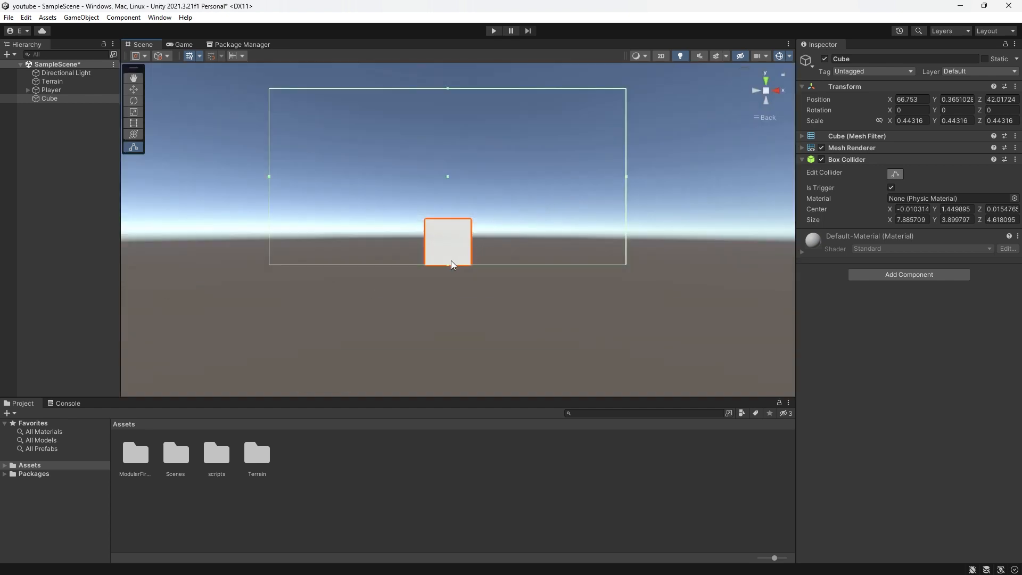
pyautogui.click(447, 288)
pyautogui.click(449, 262)
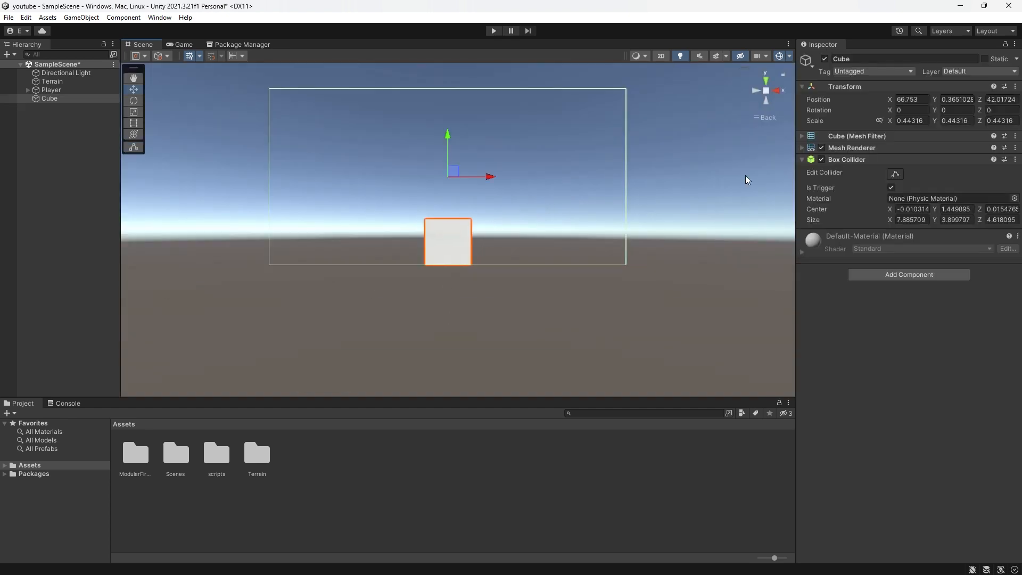
pyautogui.click(889, 176)
pyautogui.moveTo(448, 264); pyautogui.dragTo(456, 395)
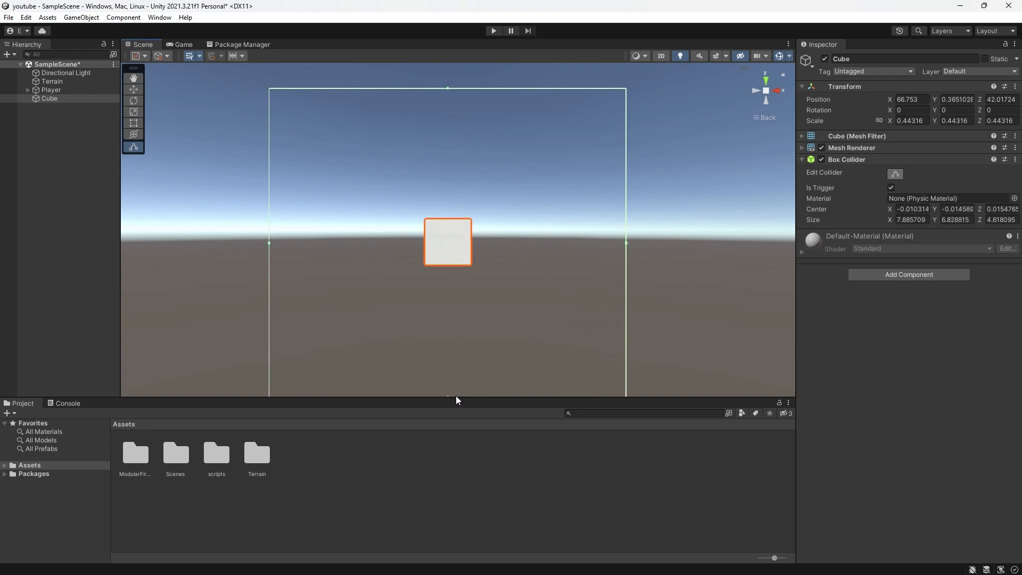
pyautogui.scroll(-2, 474, 318)
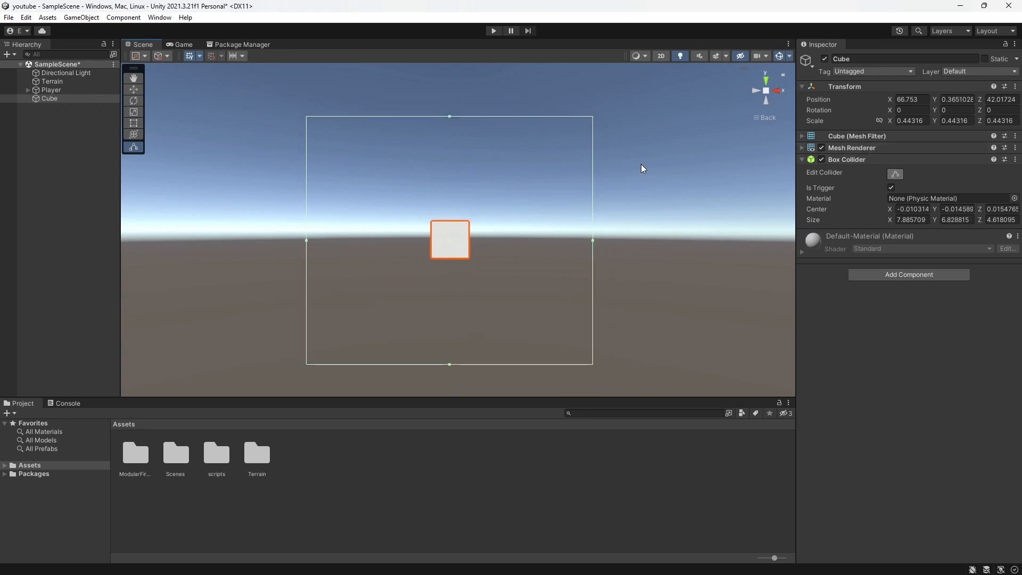
# Extend the collider outward on both Z sides of the cube to a Z size of about 6.8
pyautogui.click(765, 91)
pyautogui.moveTo(591, 152); pyautogui.dragTo(577, 205, button='right')
pyautogui.moveTo(577, 205); pyautogui.dragTo(586, 288, button='middle')
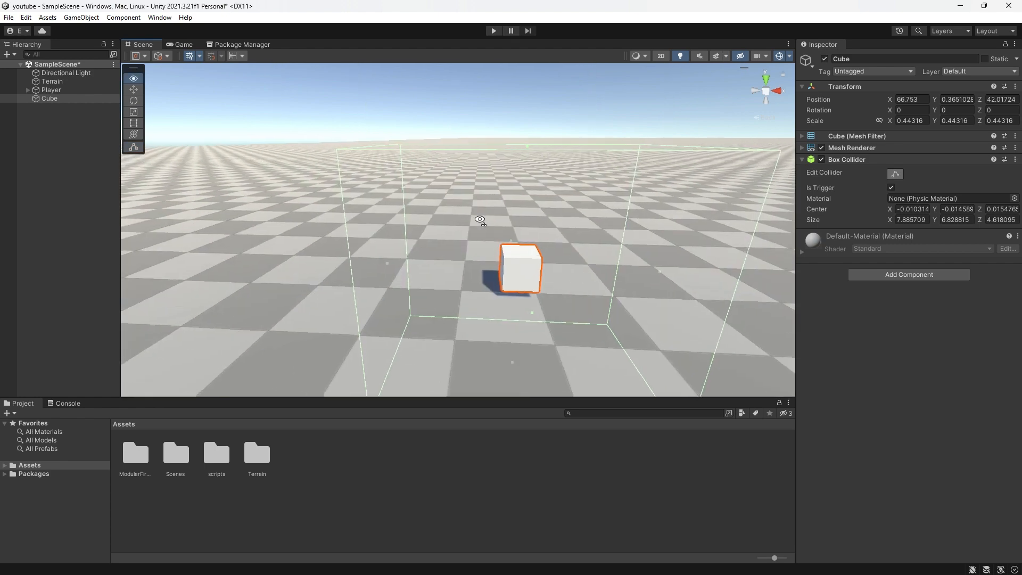
pyautogui.moveTo(437, 224); pyautogui.dragTo(479, 266, button='right')
pyautogui.moveTo(480, 266); pyautogui.dragTo(533, 334, button='middle')
pyautogui.scroll(-3, 532, 334)
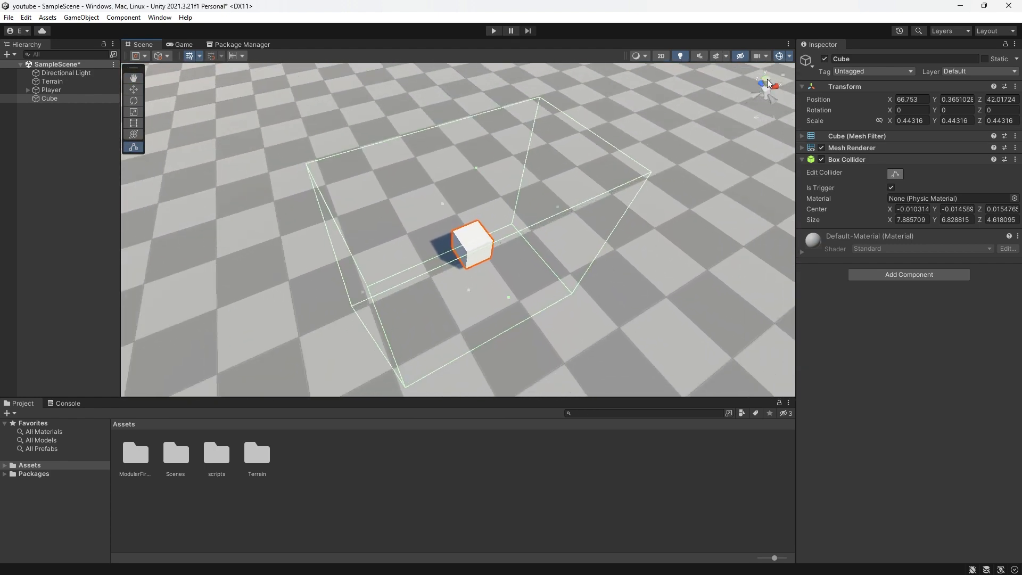
pyautogui.click(766, 80)
pyautogui.moveTo(449, 209); pyautogui.dragTo(459, 174)
pyautogui.moveTo(451, 336); pyautogui.dragTo(448, 365)
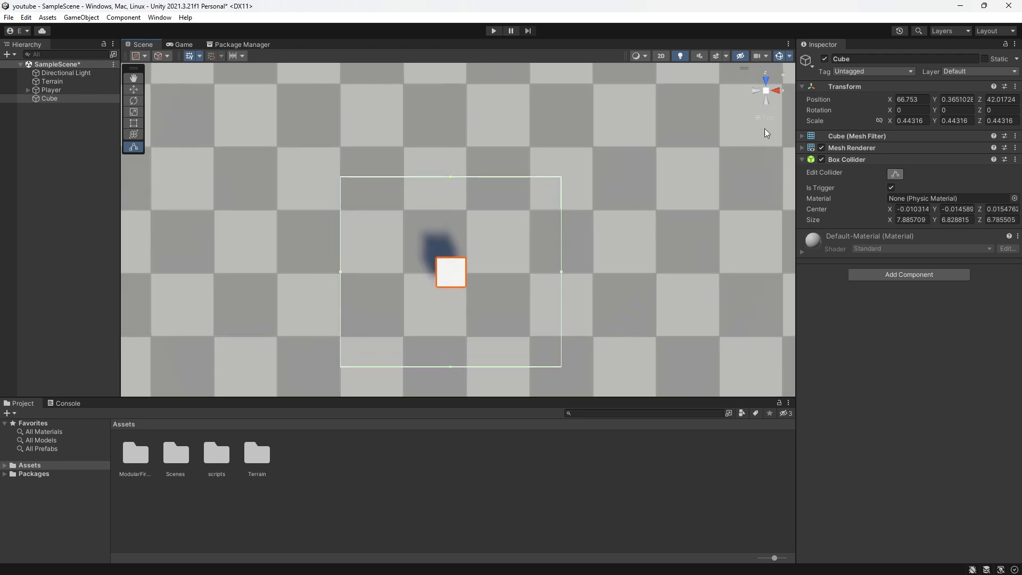
# Add a second Box Collider component to the cube as its non-trigger collision shape
pyautogui.moveTo(716, 242); pyautogui.dragTo(737, 137, button='right')
pyautogui.click(765, 92)
pyautogui.moveTo(602, 290); pyautogui.dragTo(608, 234, button='right')
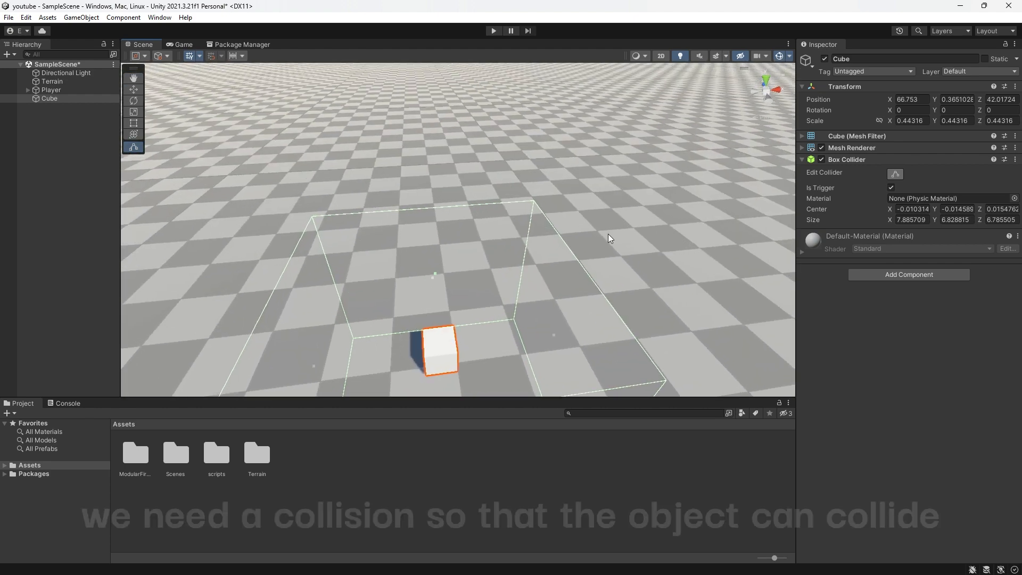
pyautogui.scroll(-2, 608, 234)
pyautogui.click(864, 277)
pyautogui.write('bo')
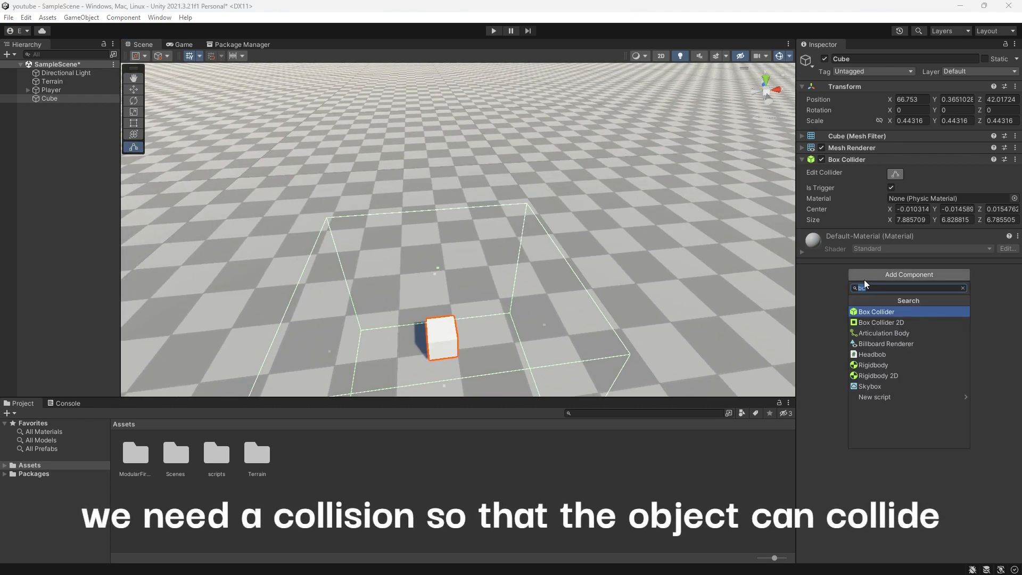
pyautogui.press('BackSpace')
pyautogui.write('box')
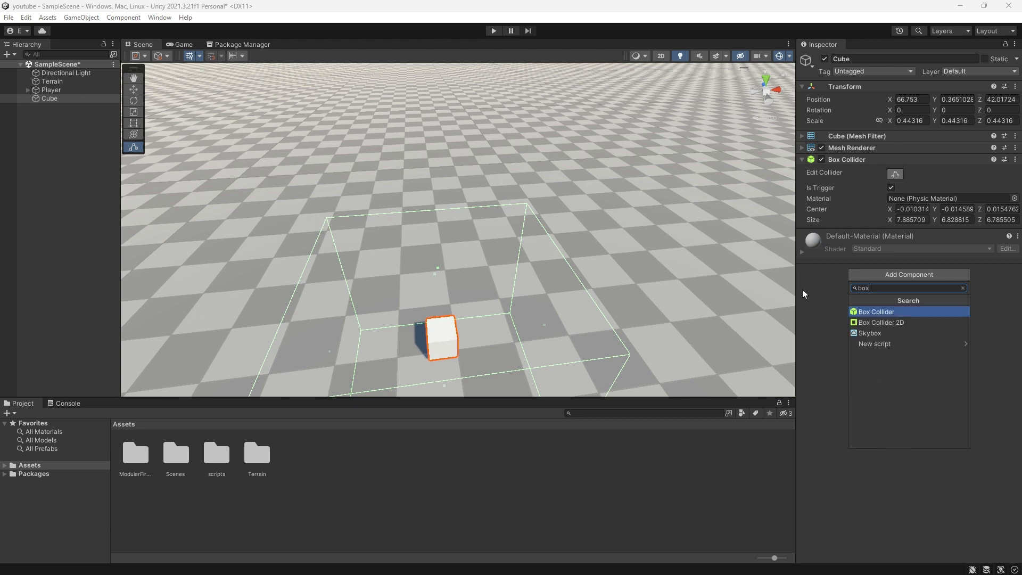
pyautogui.click(893, 312)
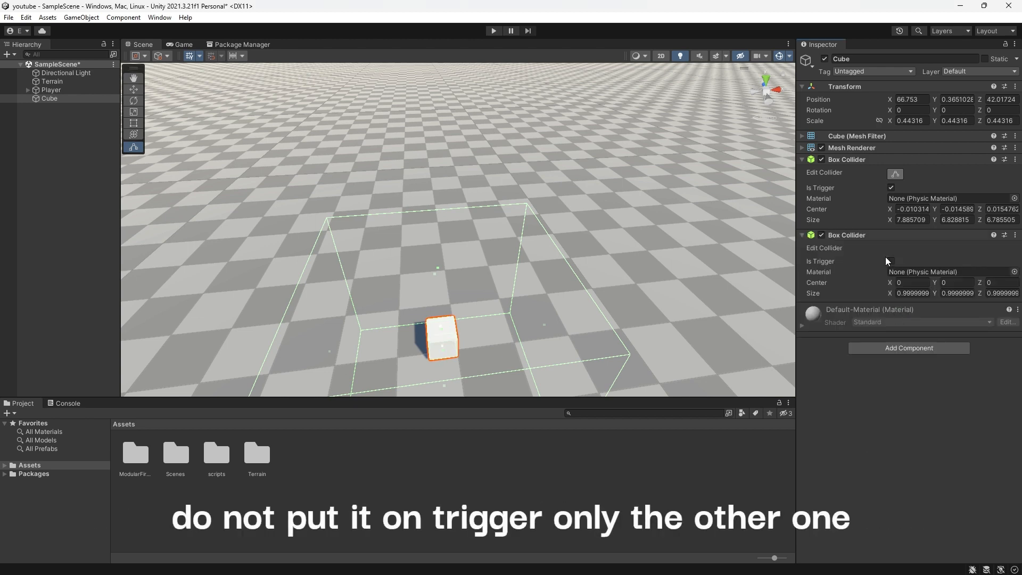
# Add a Rigidbody component to the cube
pyautogui.scroll(-2, 565, 340)
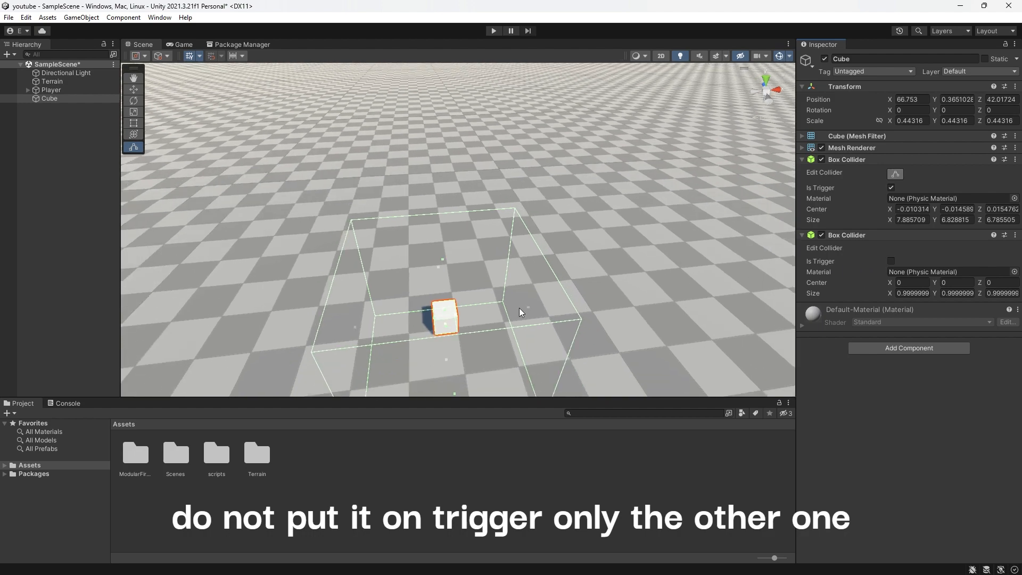
pyautogui.moveTo(519, 307); pyautogui.dragTo(478, 215, button='middle')
pyautogui.scroll(5, 478, 212)
pyautogui.moveTo(478, 212); pyautogui.dragTo(472, 256, button='right')
pyautogui.moveTo(472, 256); pyautogui.dragTo(525, 232, button='middle')
pyautogui.scroll(-8, 470, 238)
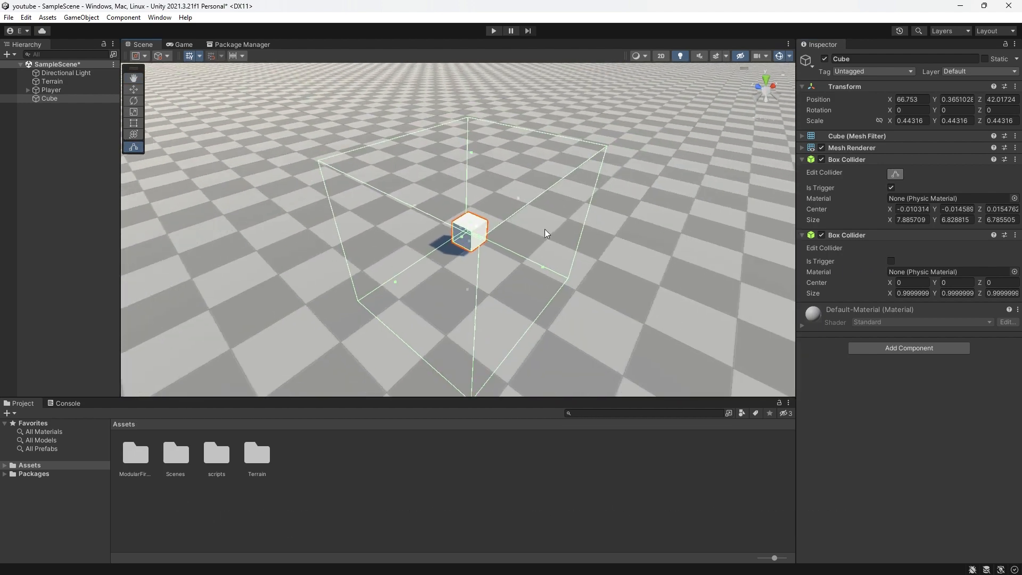
pyautogui.click(878, 347)
pyautogui.press('BackSpace')
pyautogui.write('r')
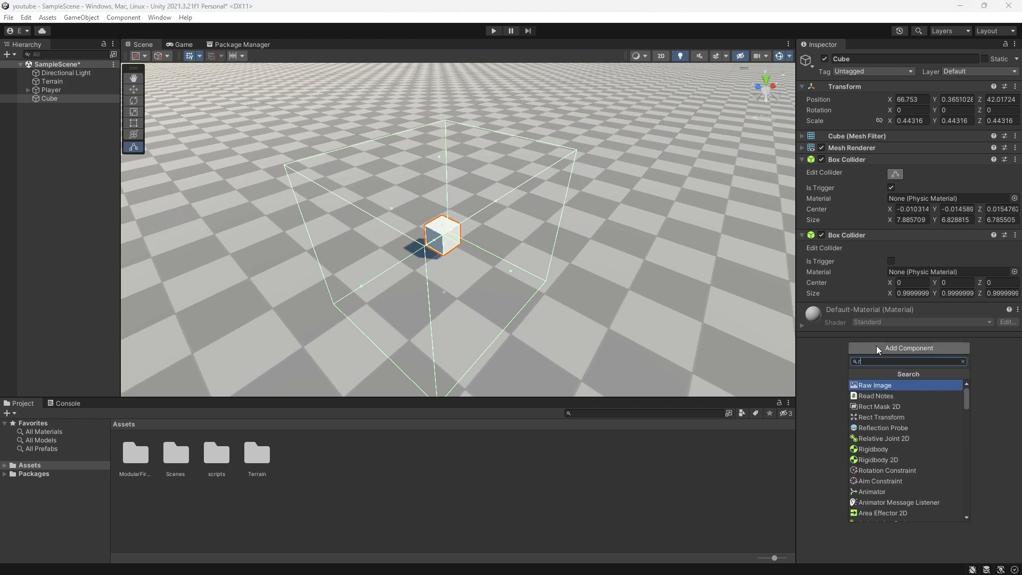
pyautogui.write('ige')
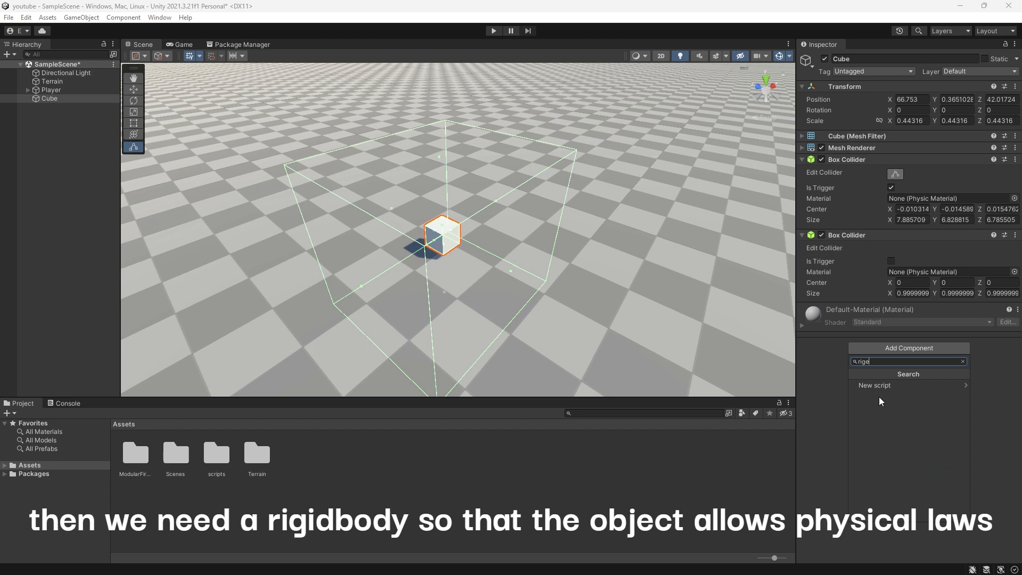
pyautogui.press('BackSpace')
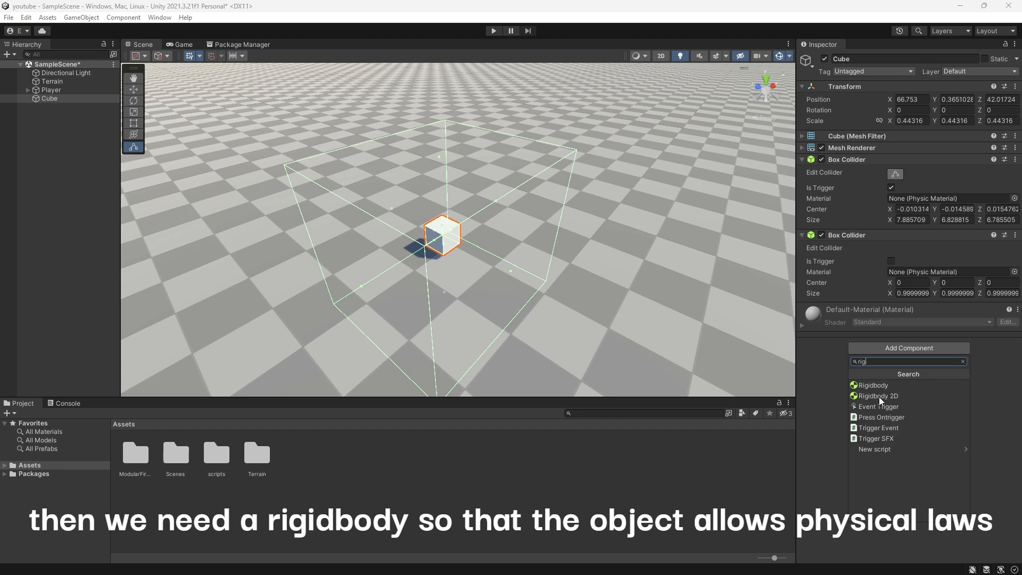
pyautogui.click(873, 385)
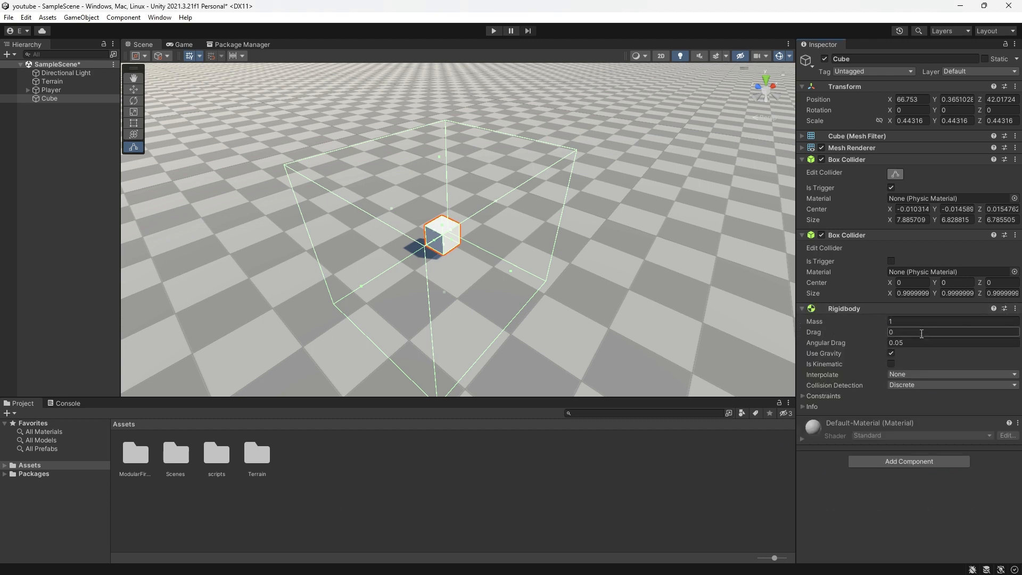
# Leave collider editing, reselect the cube and try to rename it Object
pyautogui.moveTo(506, 313); pyautogui.dragTo(544, 248, button='right')
pyautogui.moveTo(546, 251); pyautogui.dragTo(619, 176, button='middle')
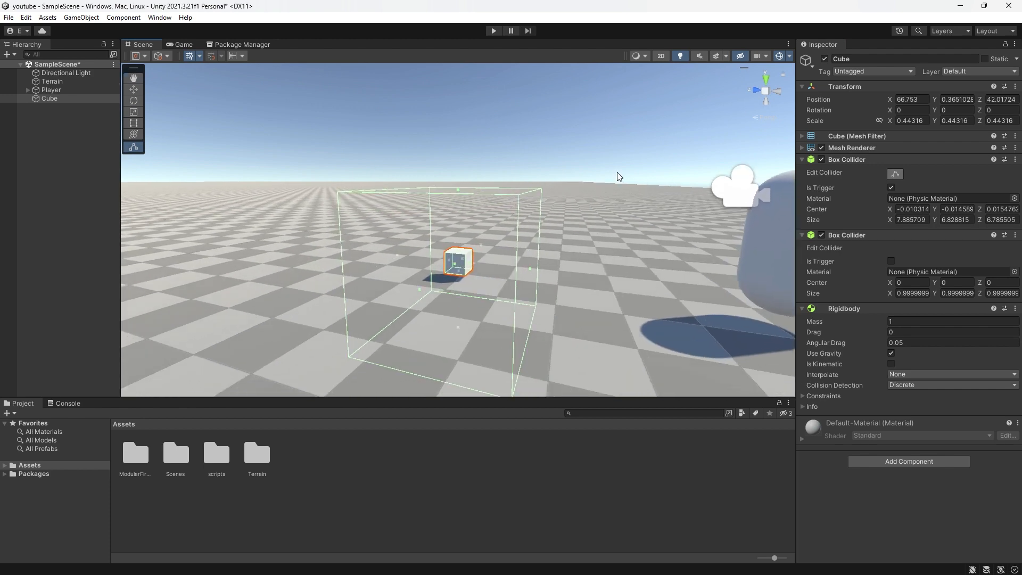
pyautogui.click(546, 148)
pyautogui.click(447, 260)
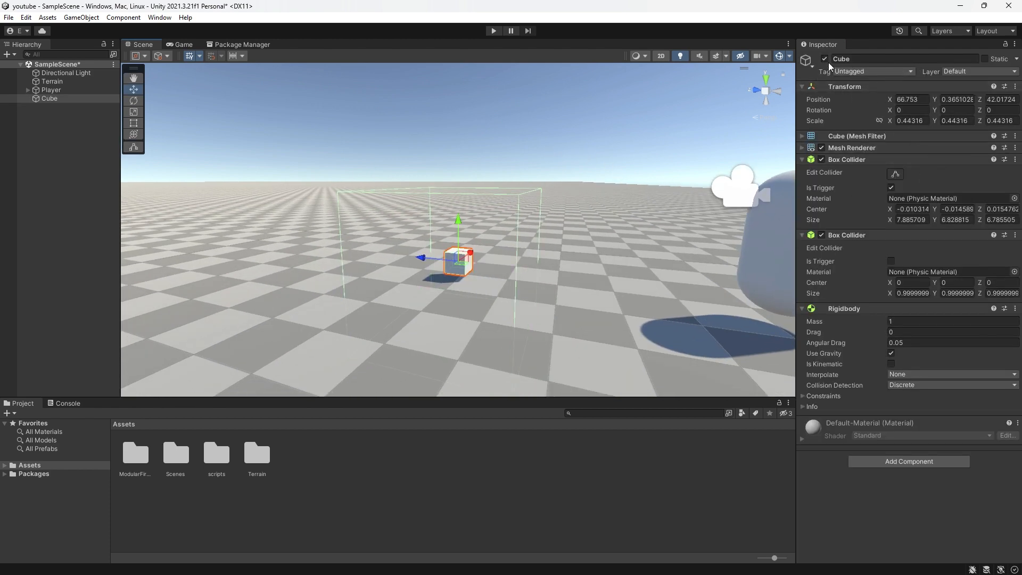
pyautogui.click(857, 59)
pyautogui.press('BackSpace')
pyautogui.write('Obje')
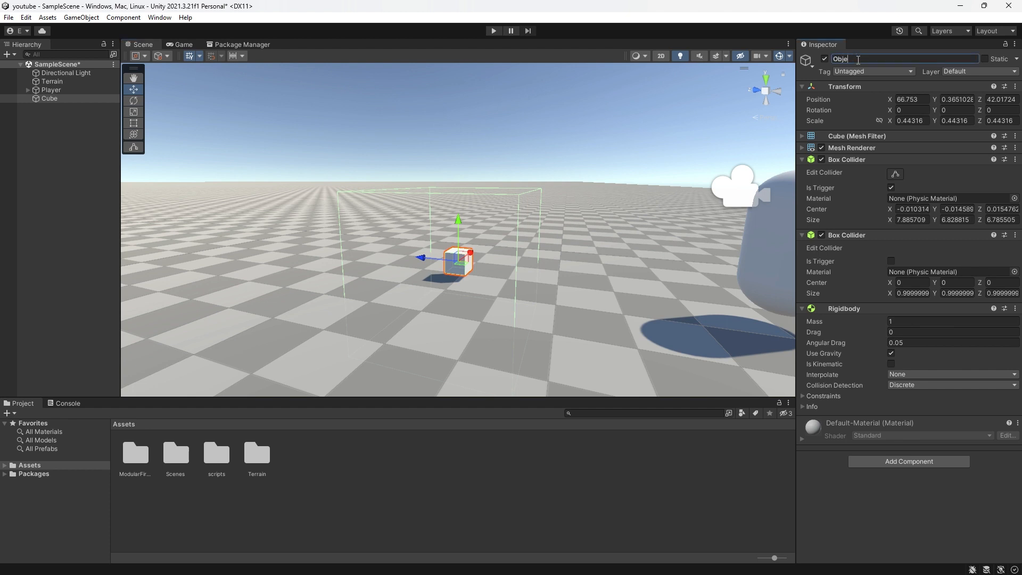
pyautogui.write('ctz')
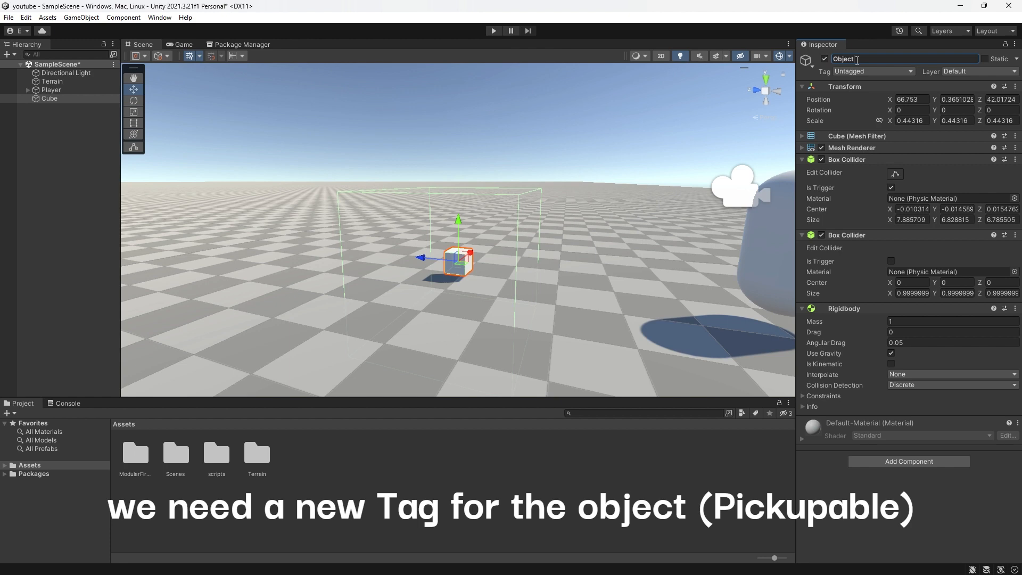
# Create a new tag named Pickupable in the project's tag list
pyautogui.click(855, 72)
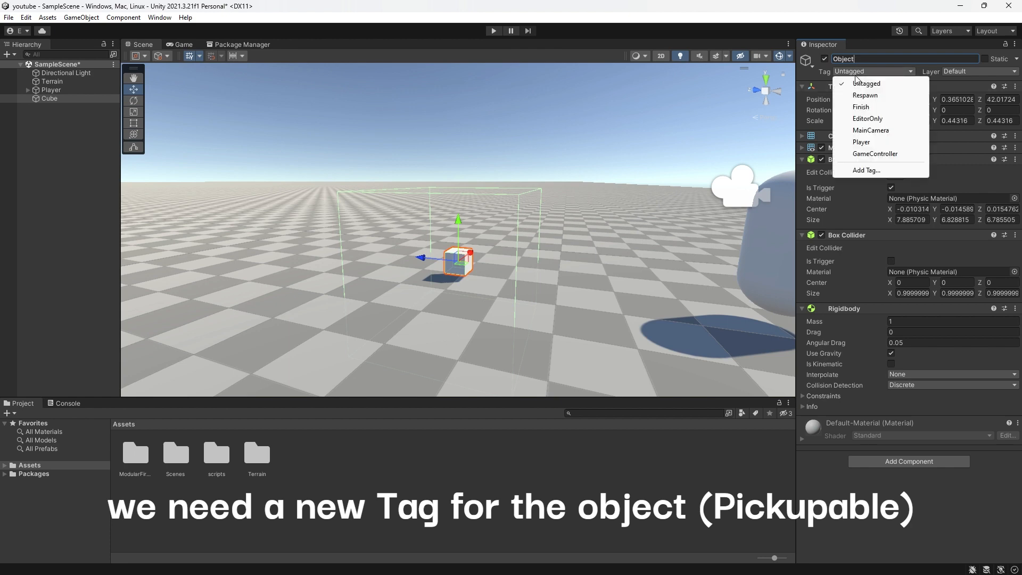
pyautogui.click(858, 170)
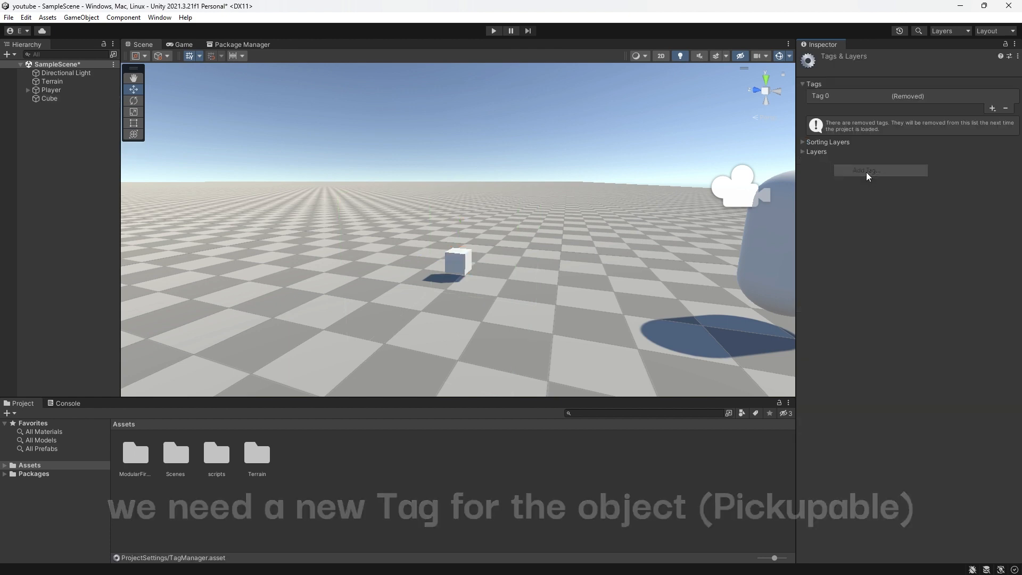
pyautogui.click(992, 108)
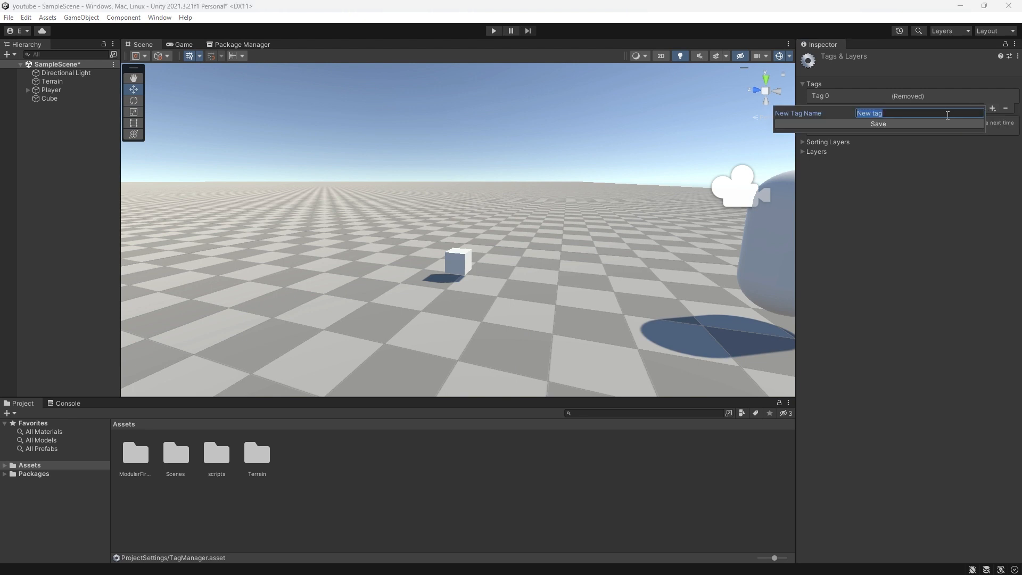
pyautogui.press('BackSpace')
pyautogui.write('Pickupable')
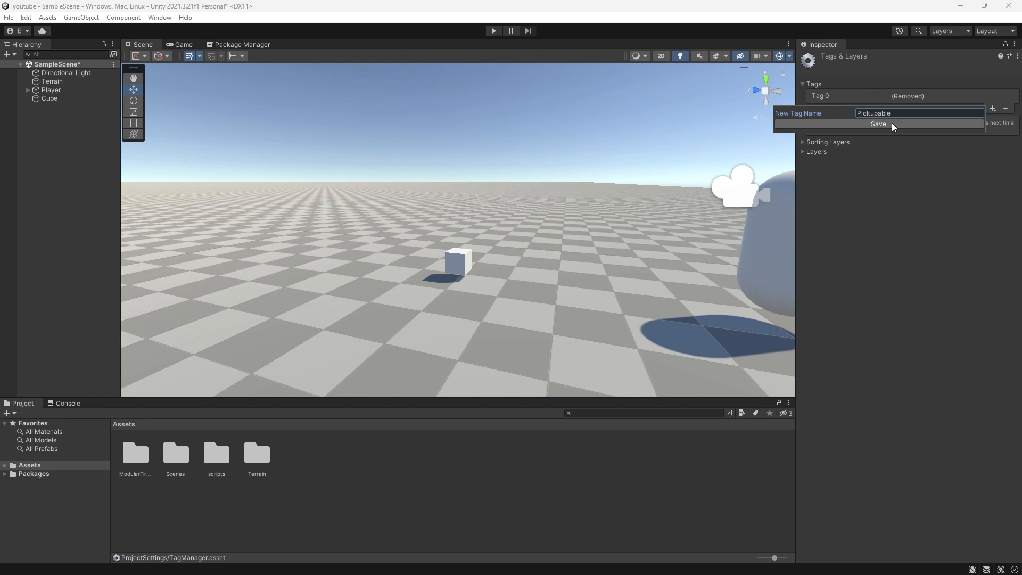
pyautogui.click(873, 123)
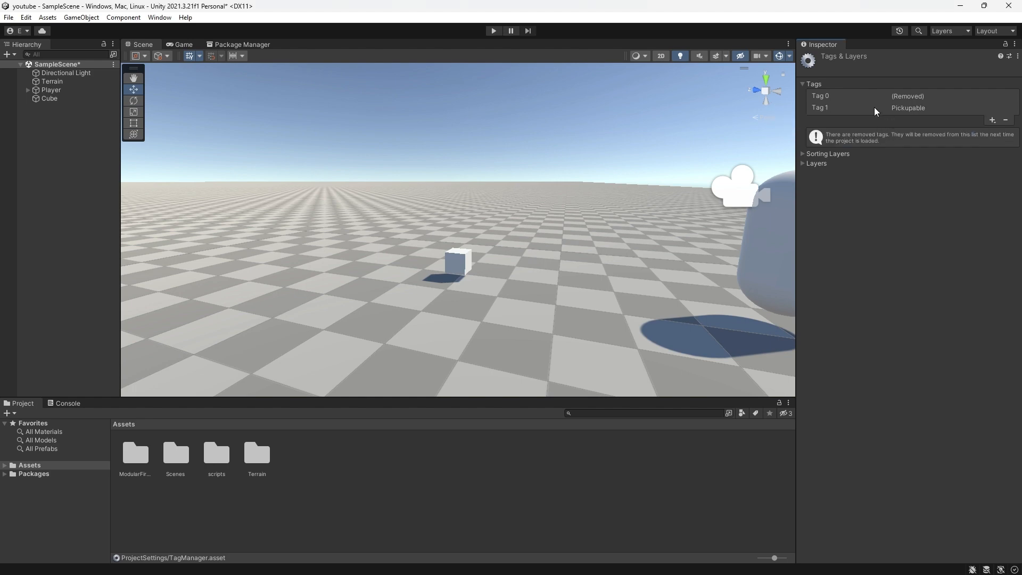
# Assign the Pickupable tag to the cube
pyautogui.click(49, 99)
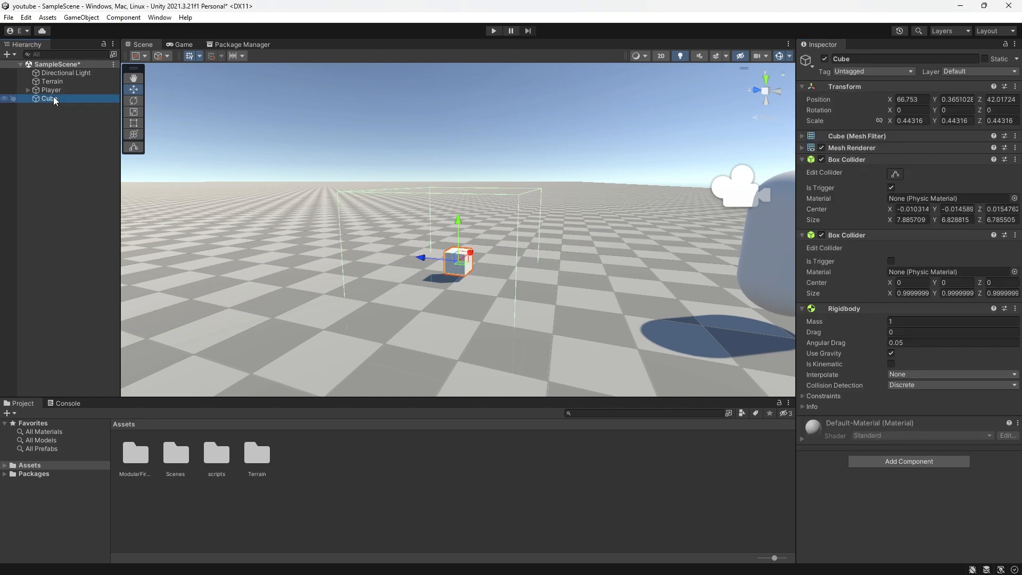
pyautogui.press('f')
pyautogui.click(873, 71)
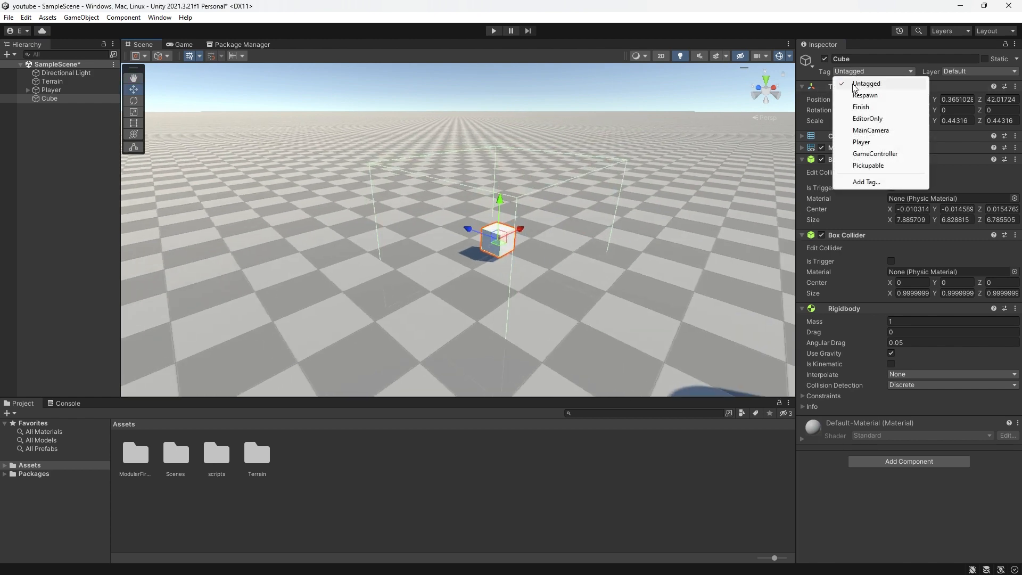
pyautogui.click(882, 168)
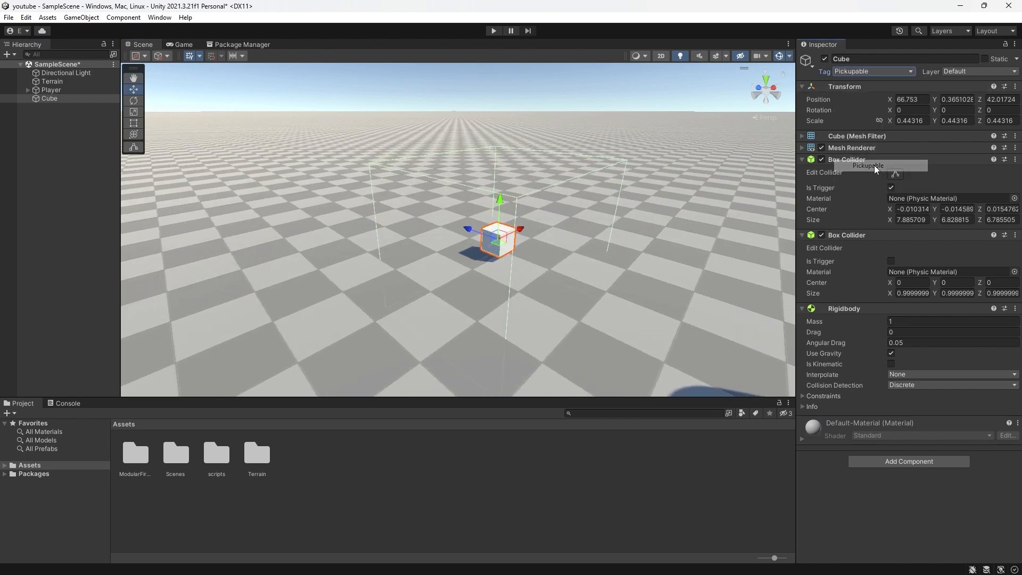
# Add a UI Image to the scene on a new canvas for the crosshair
pyautogui.moveTo(629, 191)
pyautogui.mouseDown(button='right')
pyautogui.moveTo(610, 164)
pyautogui.moveTo(557, 139)
pyautogui.moveTo(622, 197)
pyautogui.mouseUp(button='right')
pyautogui.click(556, 140)
pyautogui.moveTo(622, 197); pyautogui.dragTo(493, 146, button='middle')
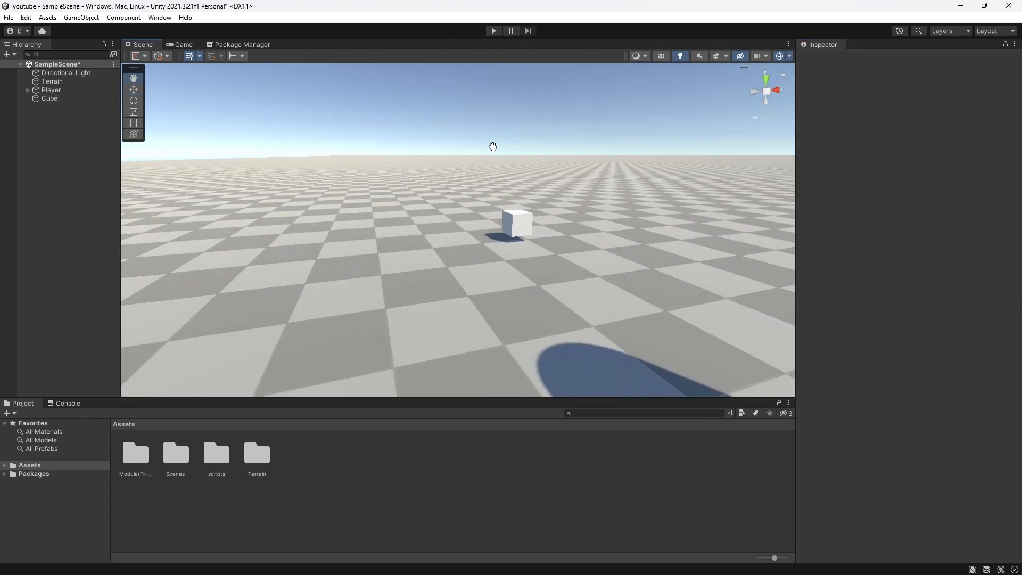
pyautogui.scroll(-3, 474, 203)
pyautogui.moveTo(474, 203); pyautogui.dragTo(511, 211, button='right')
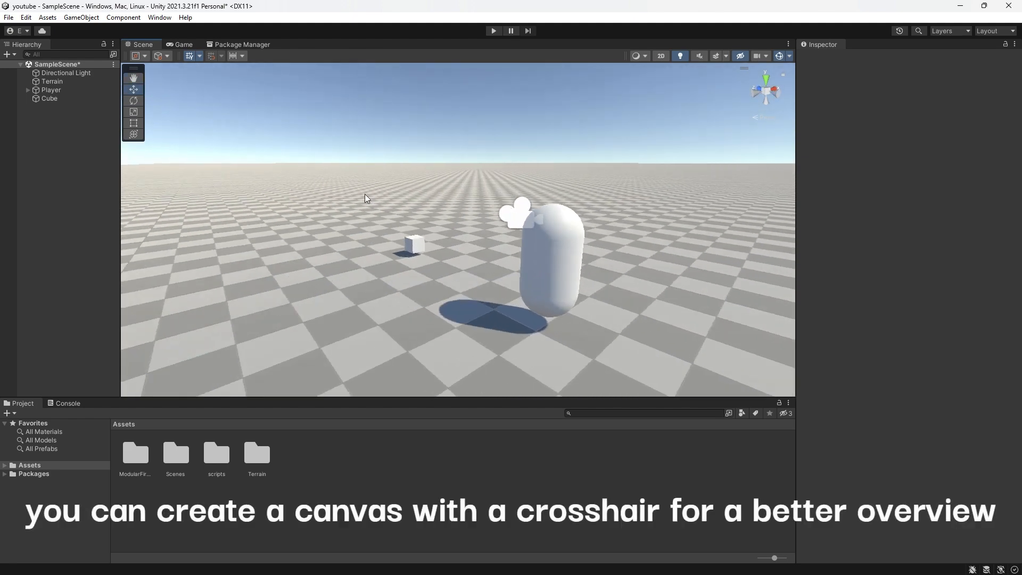
pyautogui.rightClick(65, 166)
pyautogui.moveTo(176, 366)
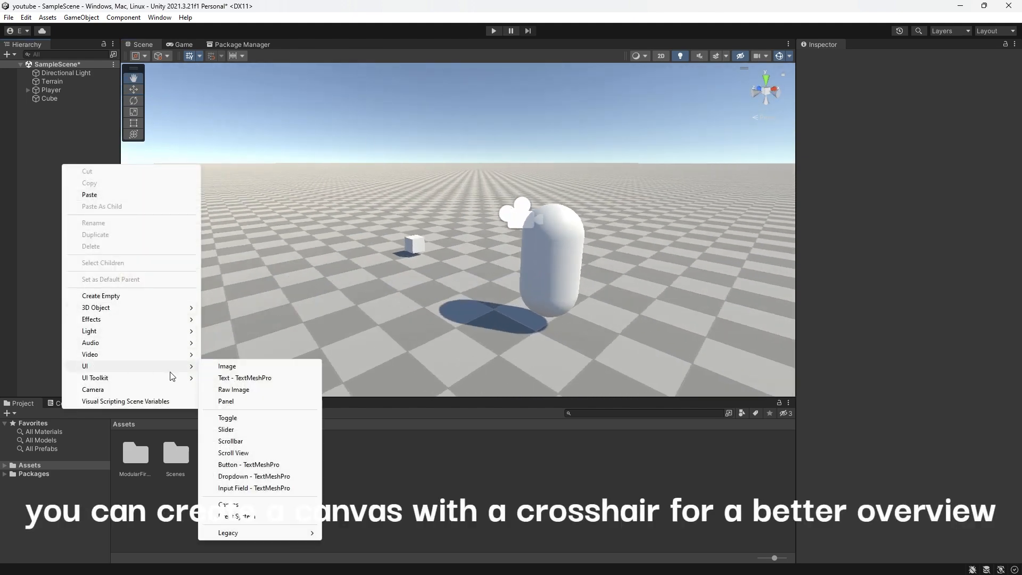
pyautogui.click(251, 367)
pyautogui.scroll(-3, 374, 209)
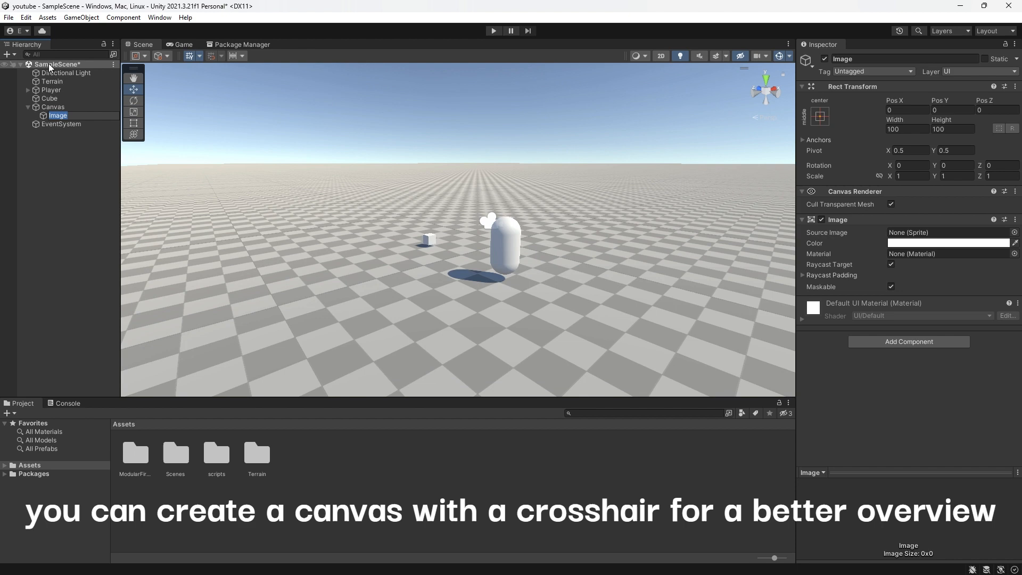
# Set the Canvas Scaler to Scale With Screen Size, with a 1920 x 1080 reference resolution and a Match of 1 (Height)
pyautogui.click(53, 107)
pyautogui.click(940, 286)
pyautogui.click(937, 309)
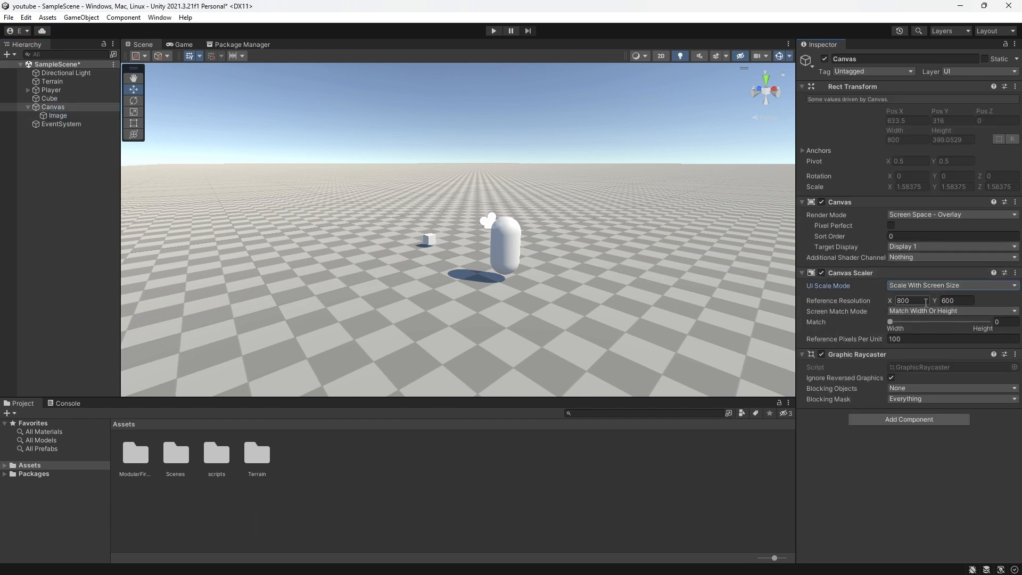
pyautogui.press('Tab')
pyautogui.write('1')
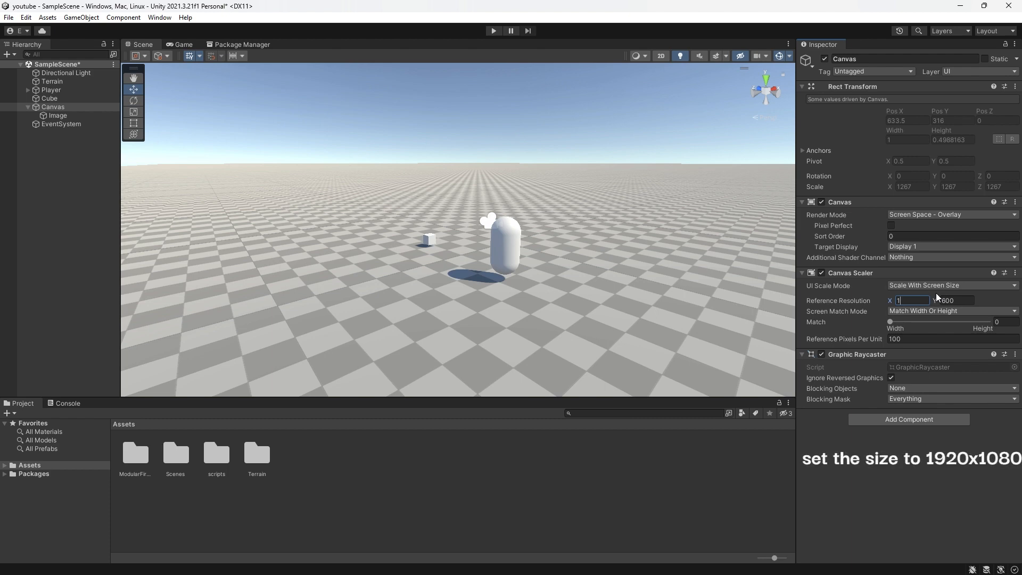
pyautogui.write('920')
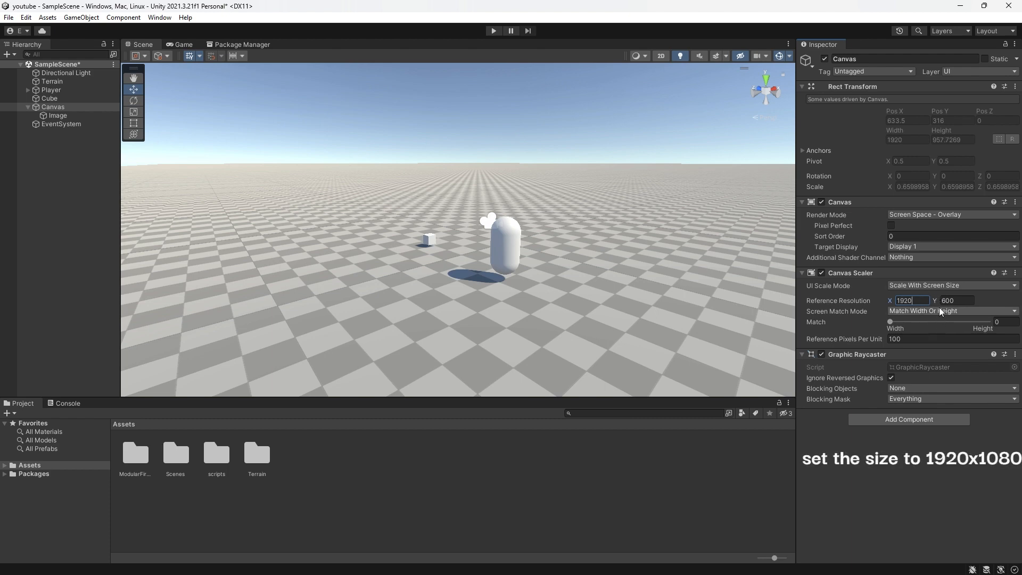
pyautogui.write('10')
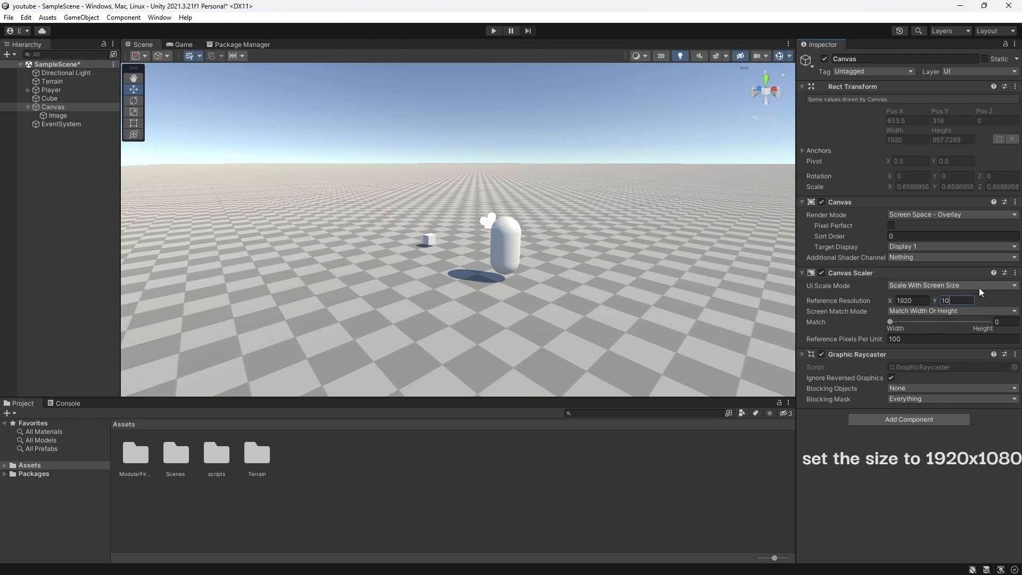
pyautogui.write('80')
pyautogui.moveTo(903, 320); pyautogui.dragTo(990, 321)
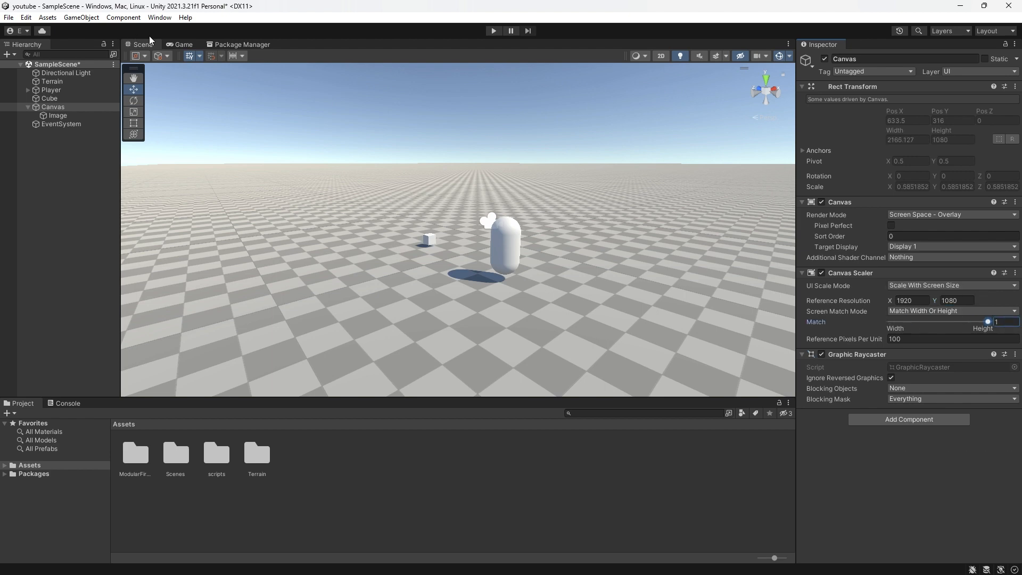
# Check the canvas image in the maximized Game view and return to the Scene view
pyautogui.click(175, 45)
pyautogui.doubleClick(175, 46)
pyautogui.doubleClick(11, 44)
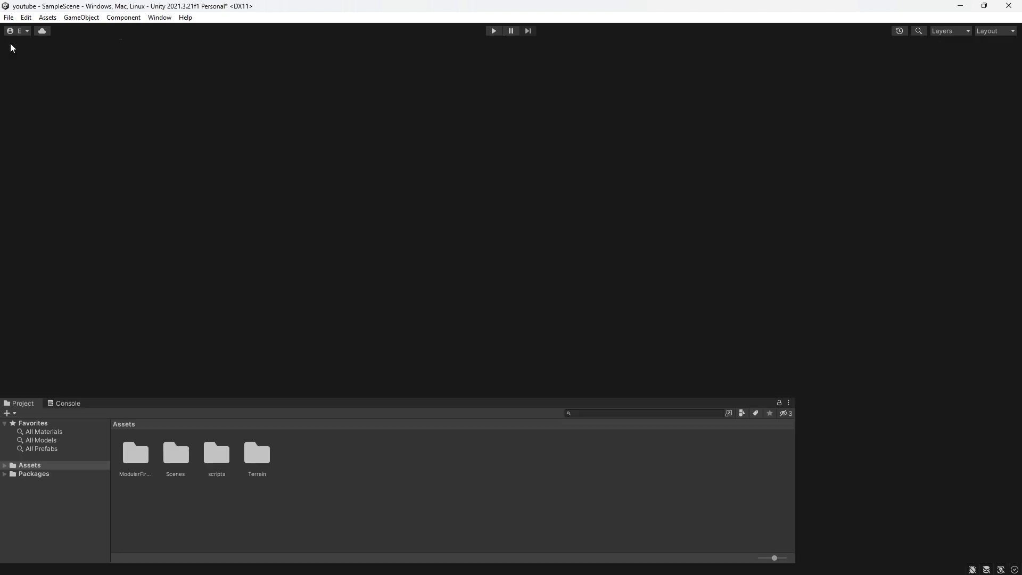
pyautogui.click(136, 44)
# Assign the built-in Knob sprite as the source image of the canvas Image
pyautogui.click(71, 115)
pyautogui.scroll(-8, 557, 222)
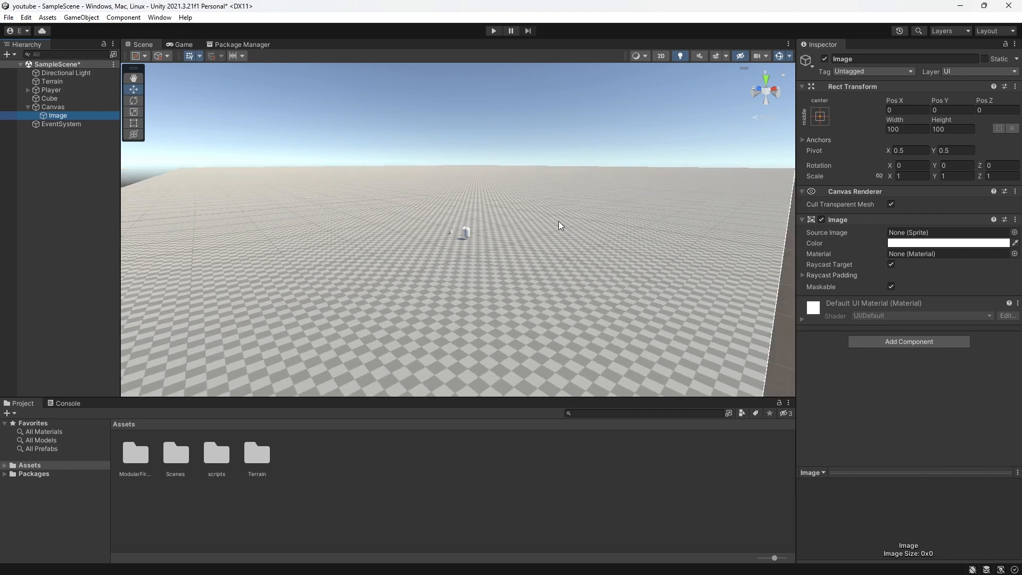
pyautogui.moveTo(558, 221); pyautogui.dragTo(699, 142, button='right')
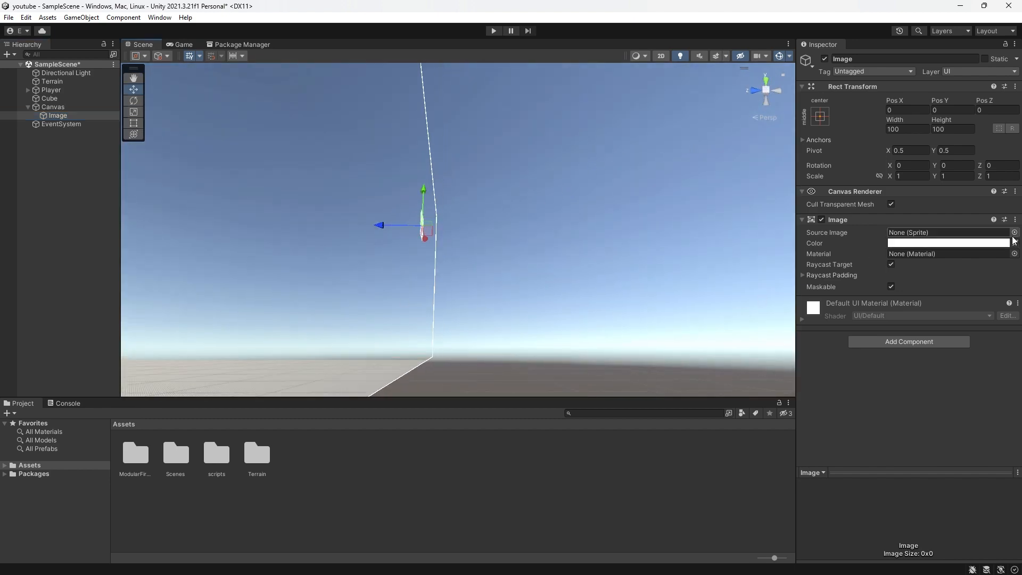
pyautogui.click(1015, 233)
pyautogui.scroll(-3, 906, 442)
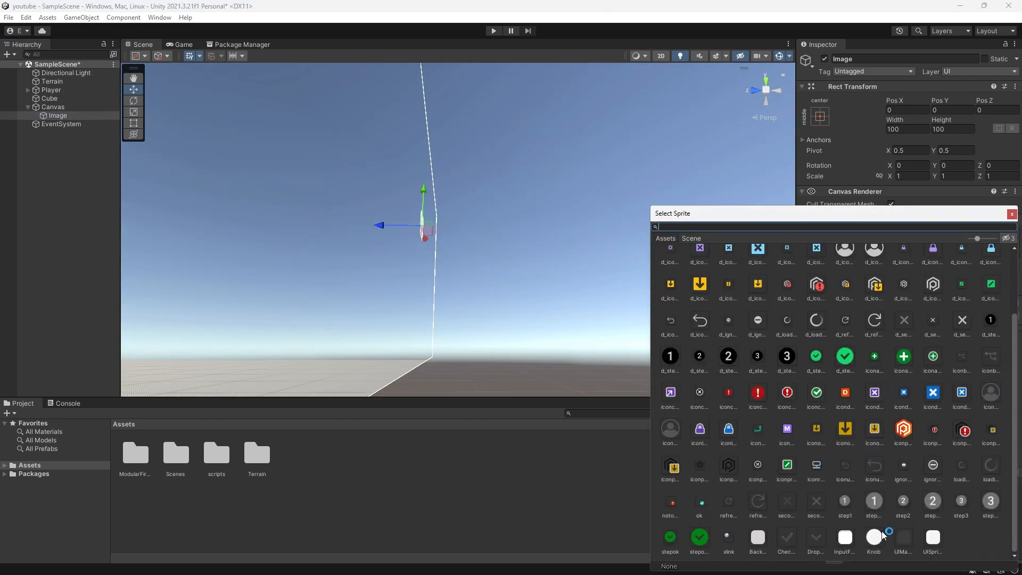
pyautogui.click(1013, 216)
# Scale the crosshair Image down uniformly to about 0.2 and collapse the Canvas in the hierarchy
pyautogui.moveTo(687, 213); pyautogui.dragTo(479, 277, button='right')
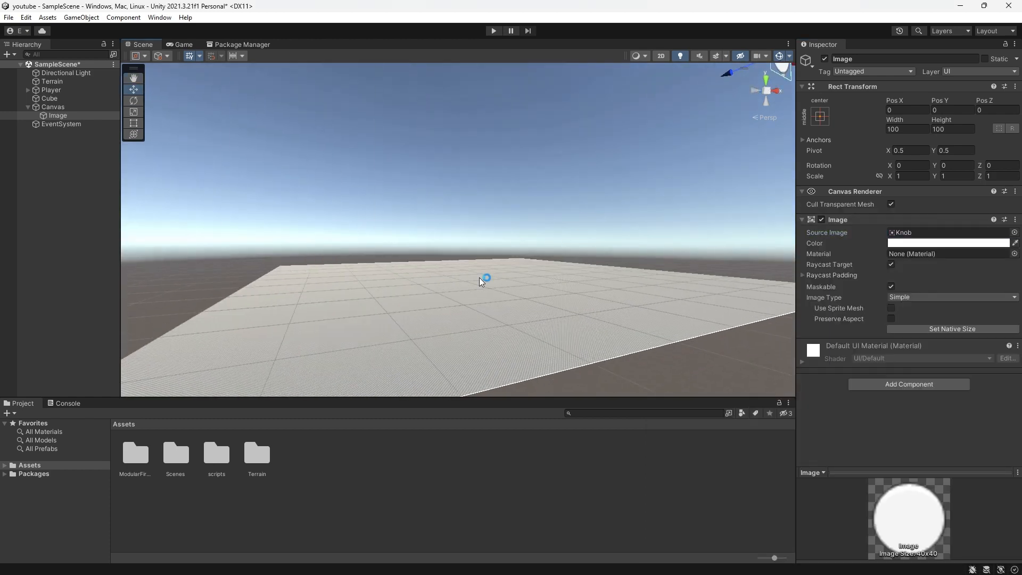
pyautogui.scroll(-5, 481, 277)
pyautogui.moveTo(625, 163); pyautogui.dragTo(242, 340, button='middle')
pyautogui.scroll(5, 597, 197)
pyautogui.moveTo(597, 197); pyautogui.dragTo(558, 293, button='right')
pyautogui.moveTo(294, 273); pyautogui.dragTo(454, 204, button='middle')
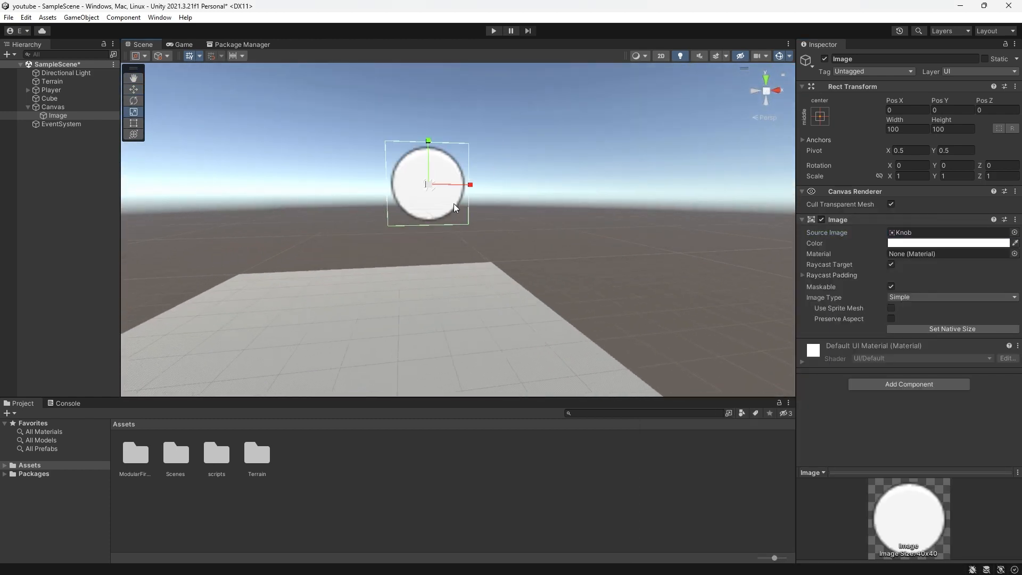
pyautogui.click(184, 44)
pyautogui.click(145, 42)
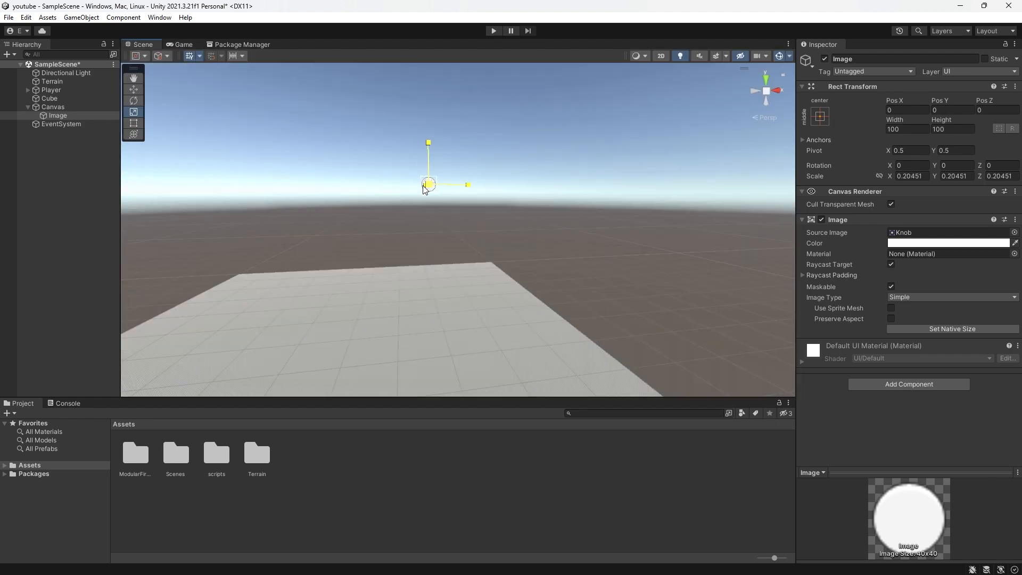
pyautogui.click(29, 109)
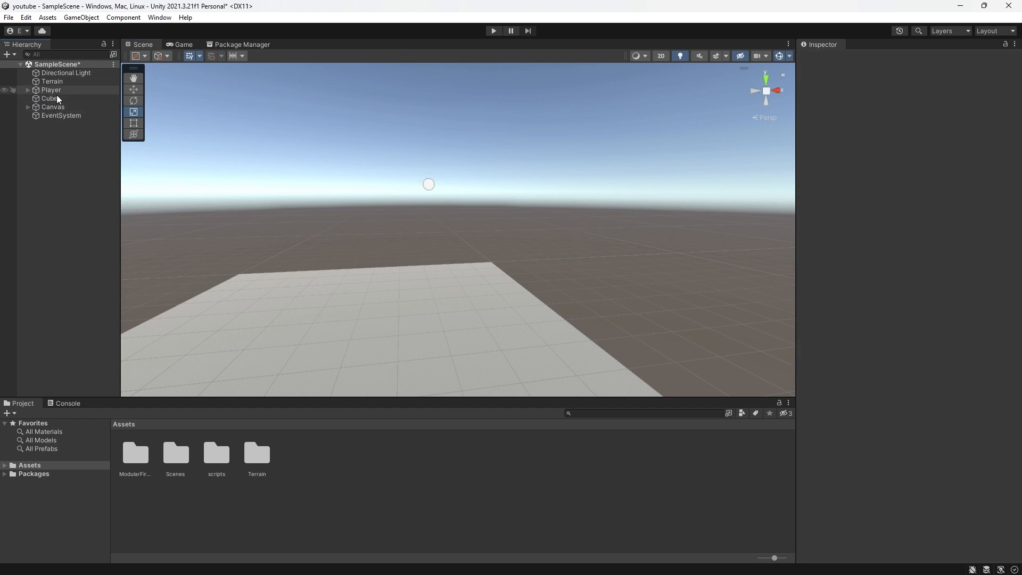
# Run the scene in a maximized Game view, walk to the cube, pick it up and throw it
pyautogui.click(493, 30)
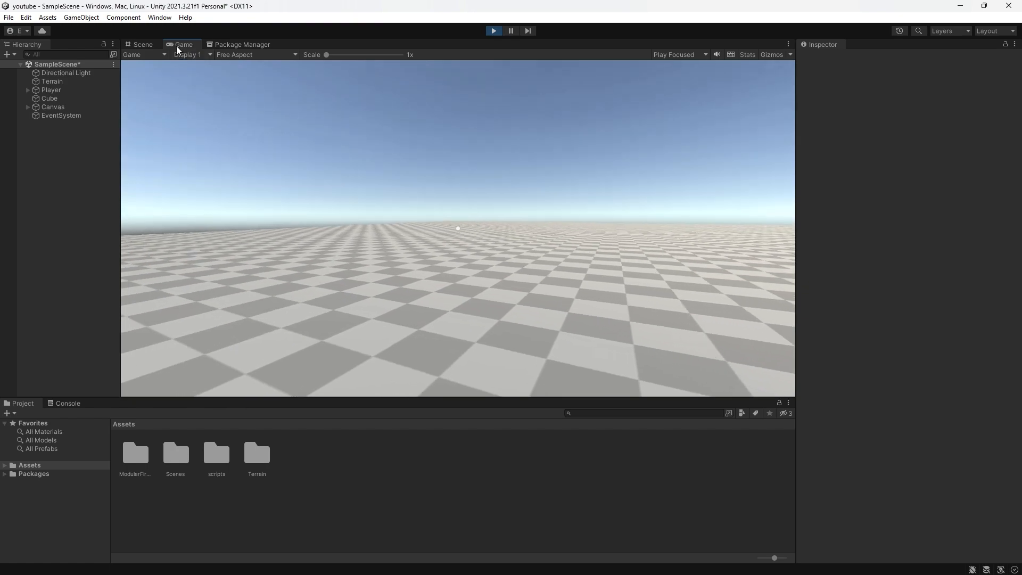
pyautogui.doubleClick(178, 45)
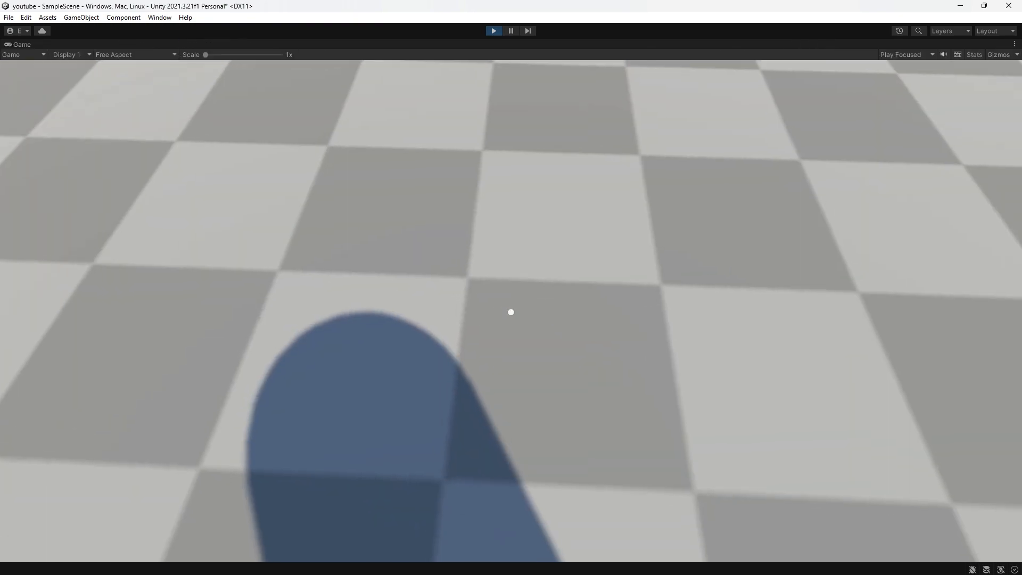
pyautogui.press('w')
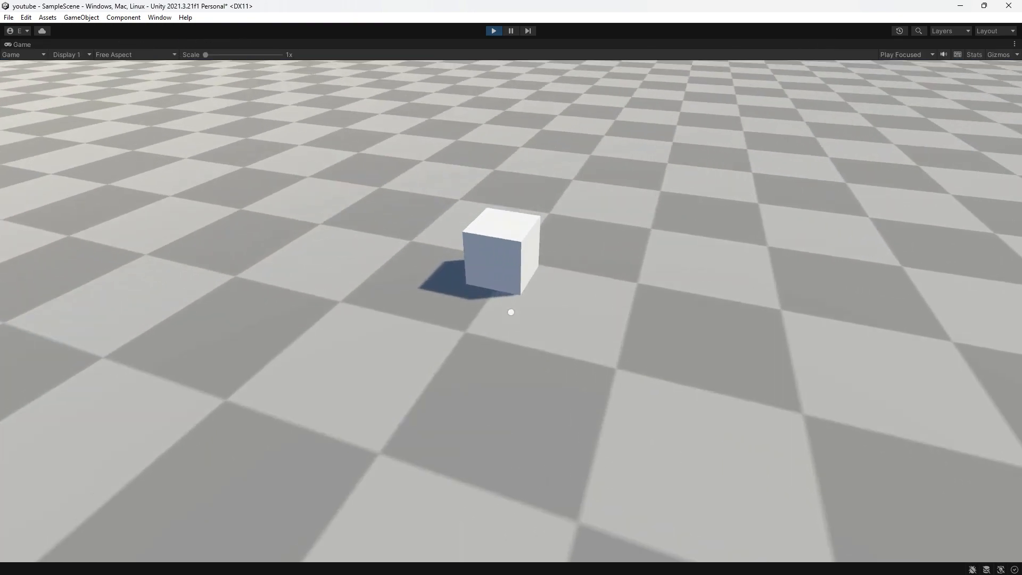
pyautogui.press('w')
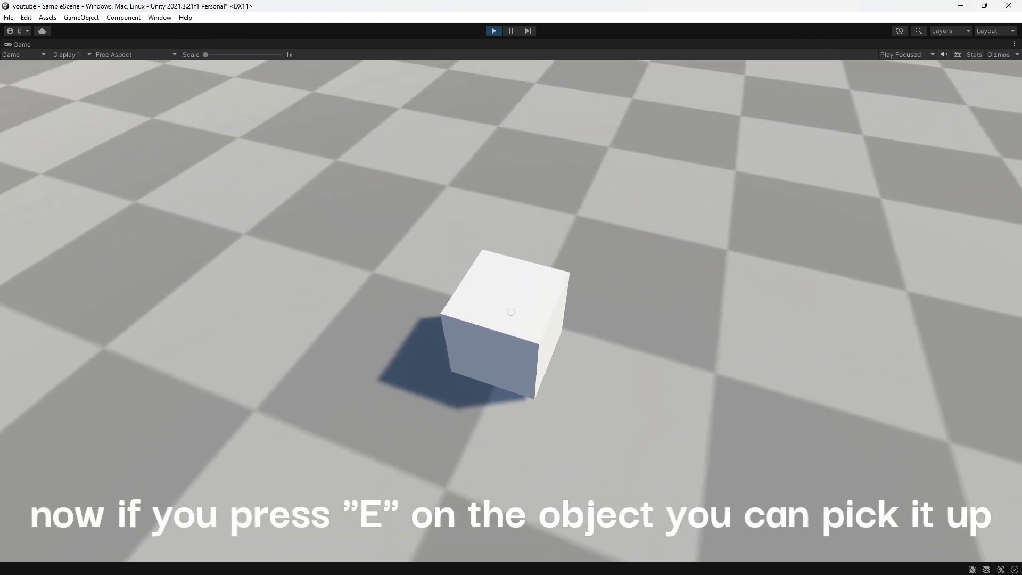
pyautogui.press('e')
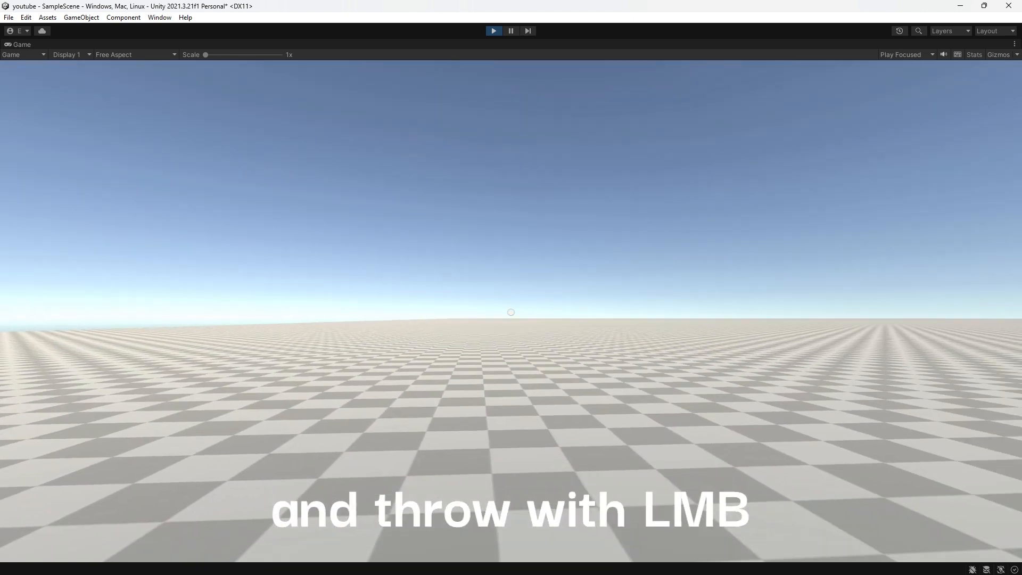
pyautogui.click(511, 312)
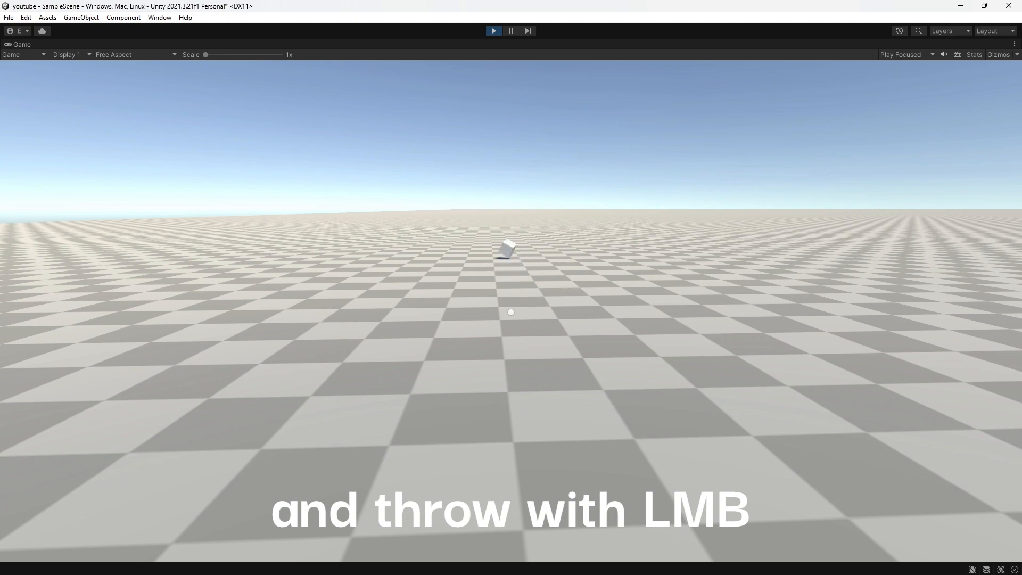
# Follow the thrown cube, keep testing movement and handling around it, and stop Play mode
pyautogui.press('w')
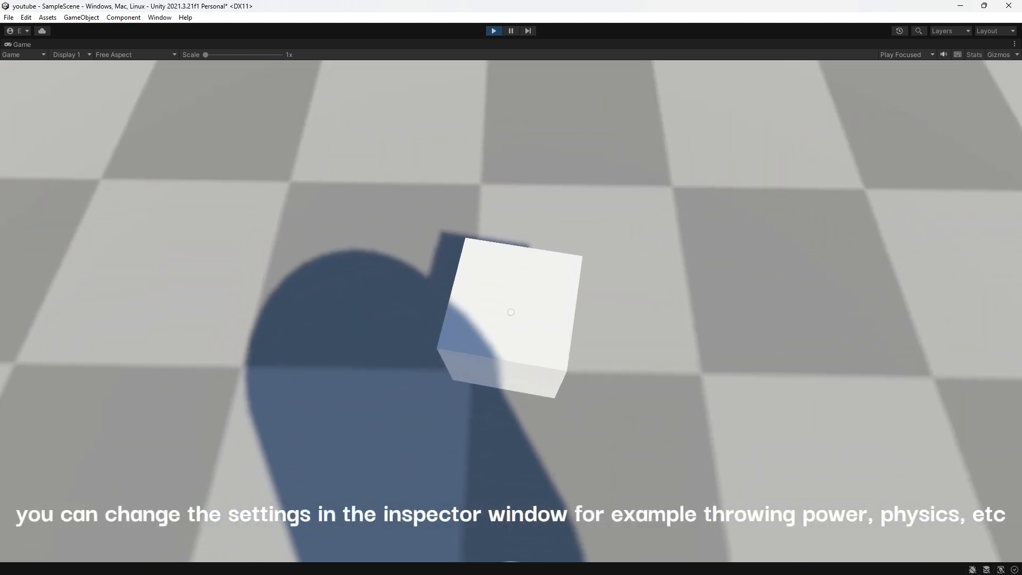
pyautogui.press('d')
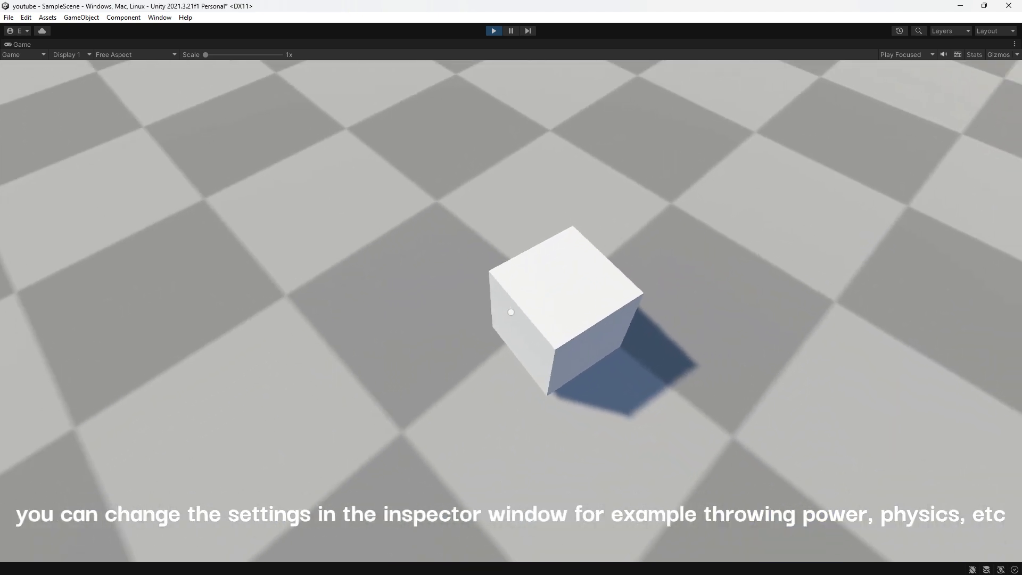
pyautogui.press('a')
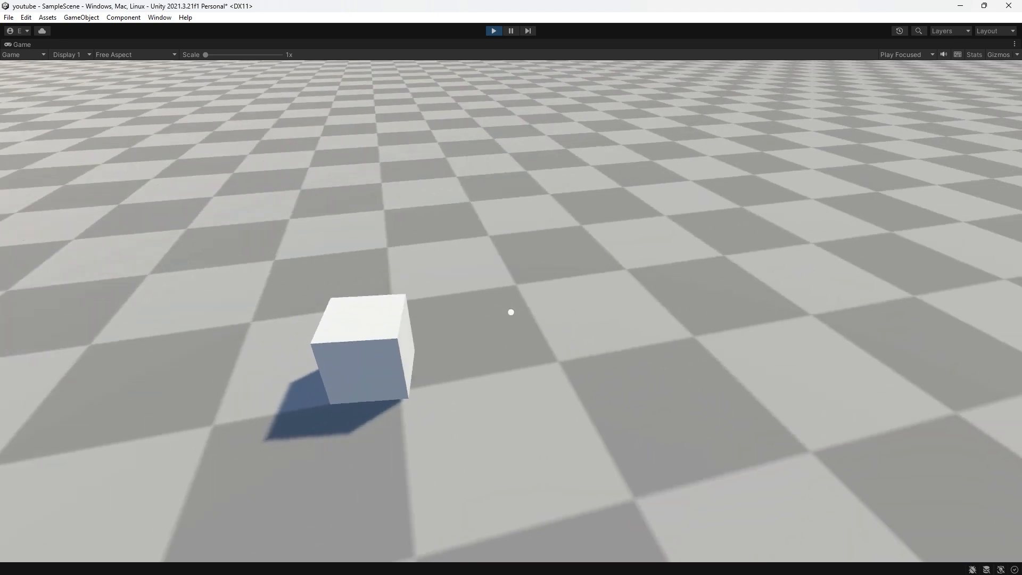
pyautogui.press('a')
pyautogui.press('w')
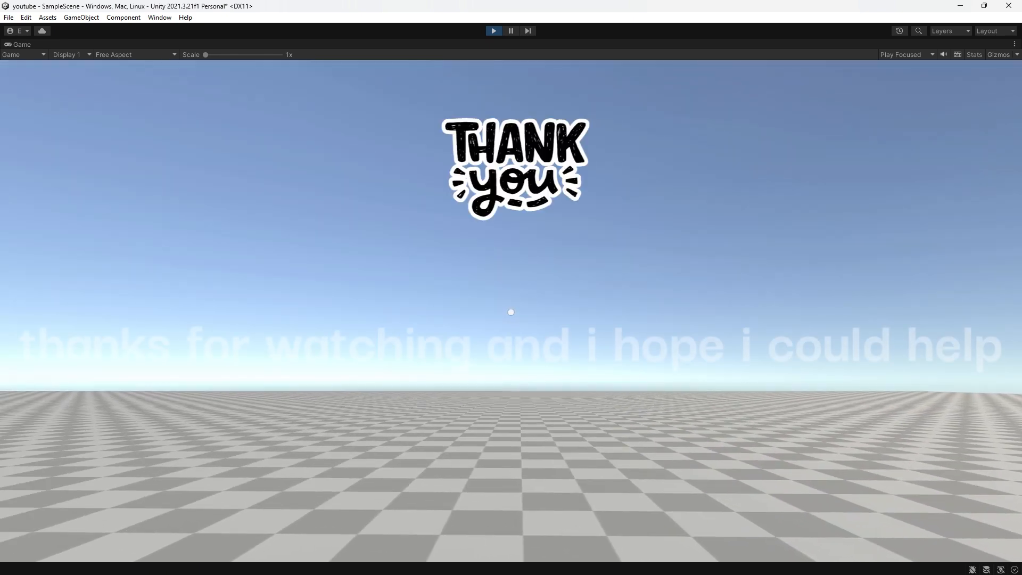
pyautogui.press('w')
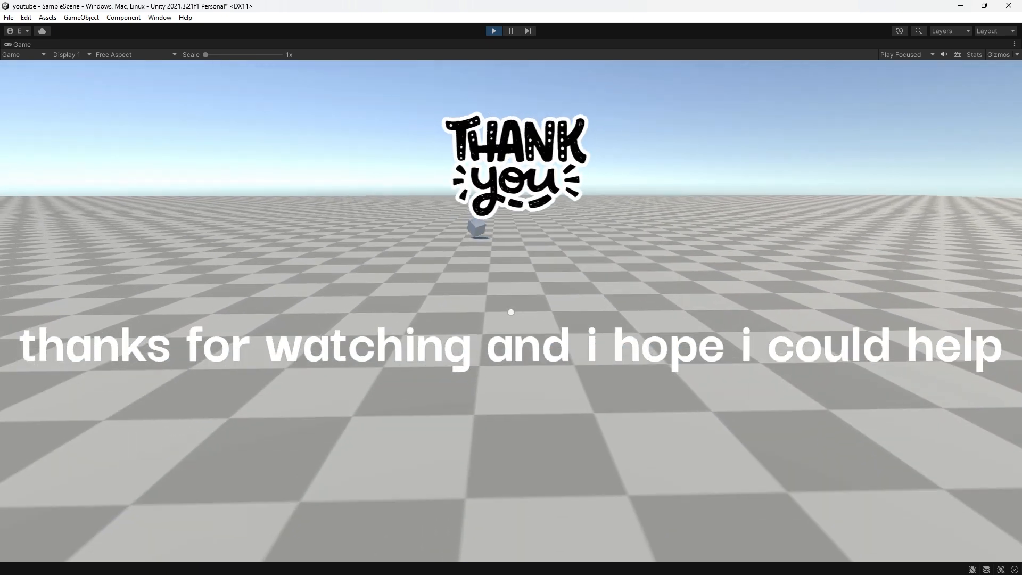
pyautogui.press('w')
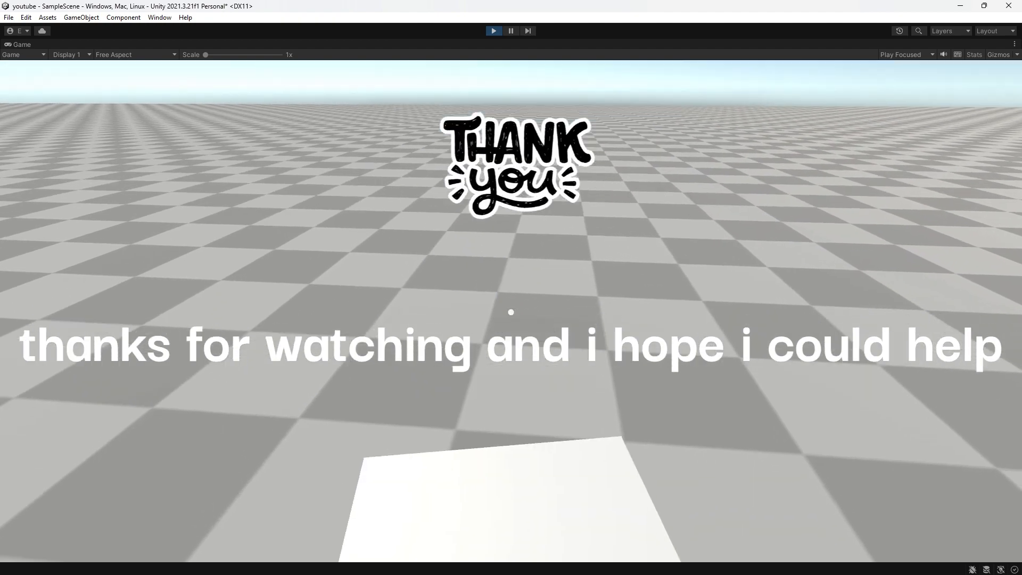
pyautogui.press('w')
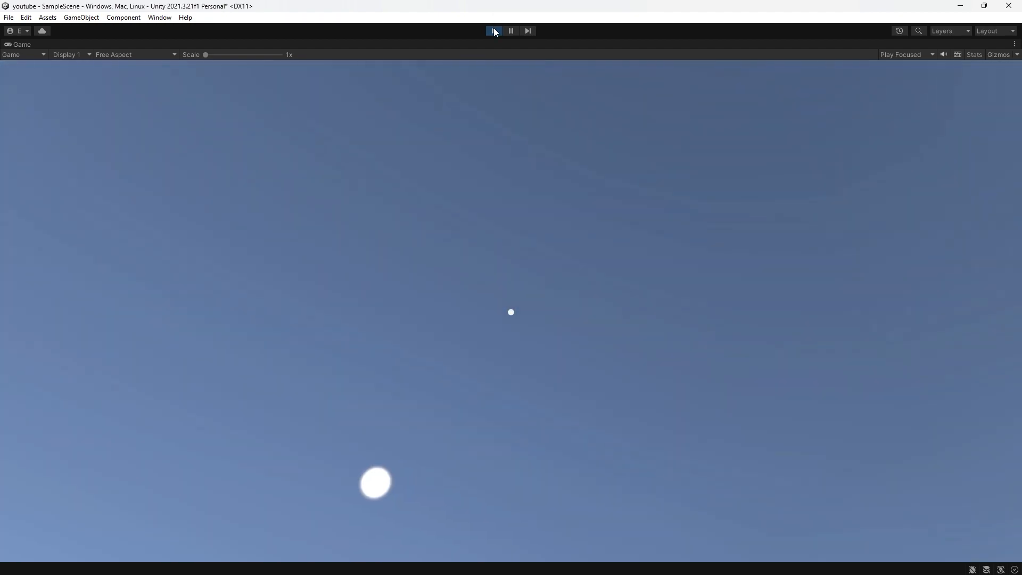
pyautogui.click(493, 31)
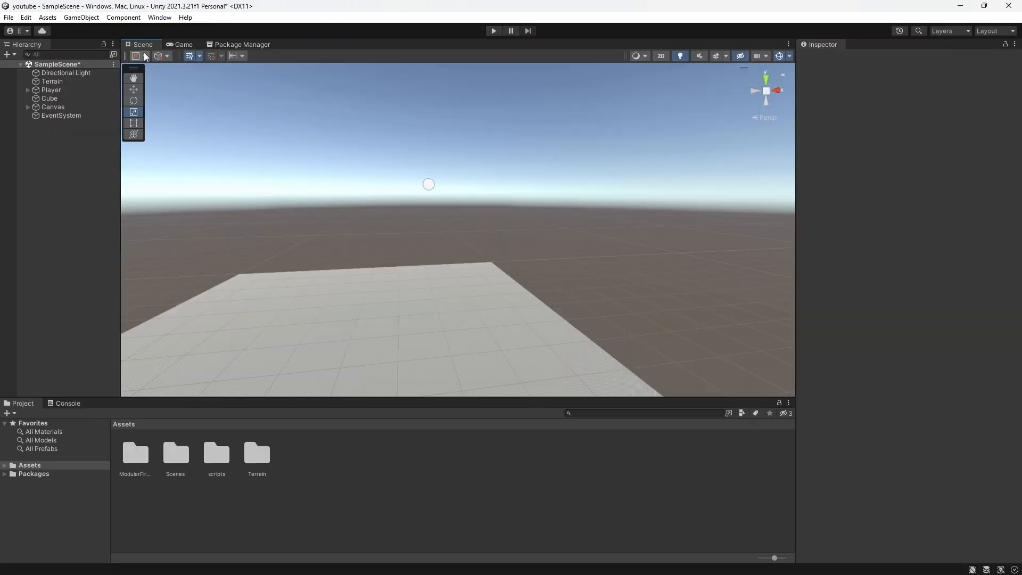